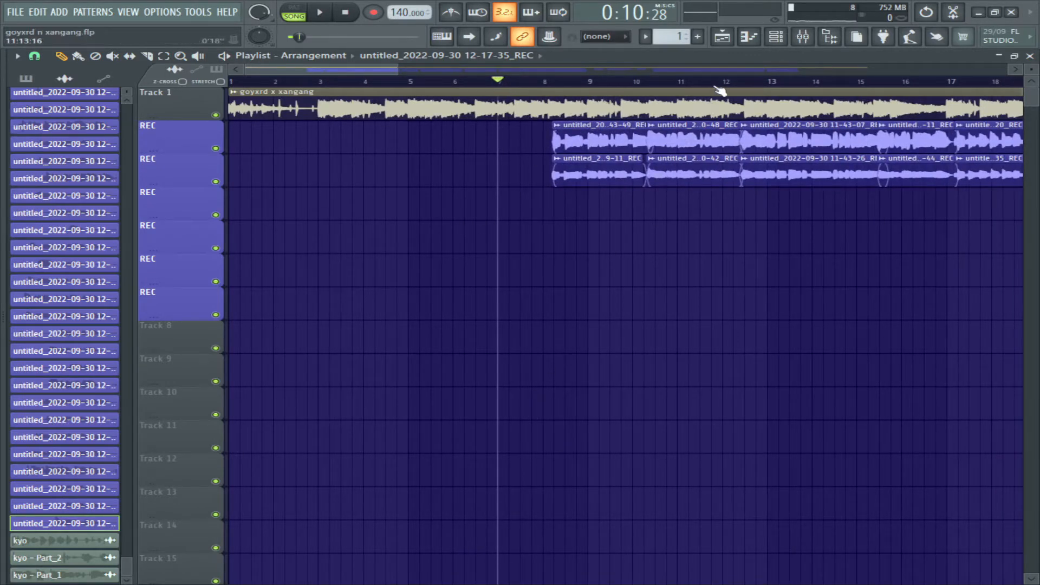
Play the song from 0:10:28 and survey the beat and recorded vocal clips across the playlist
key("space")
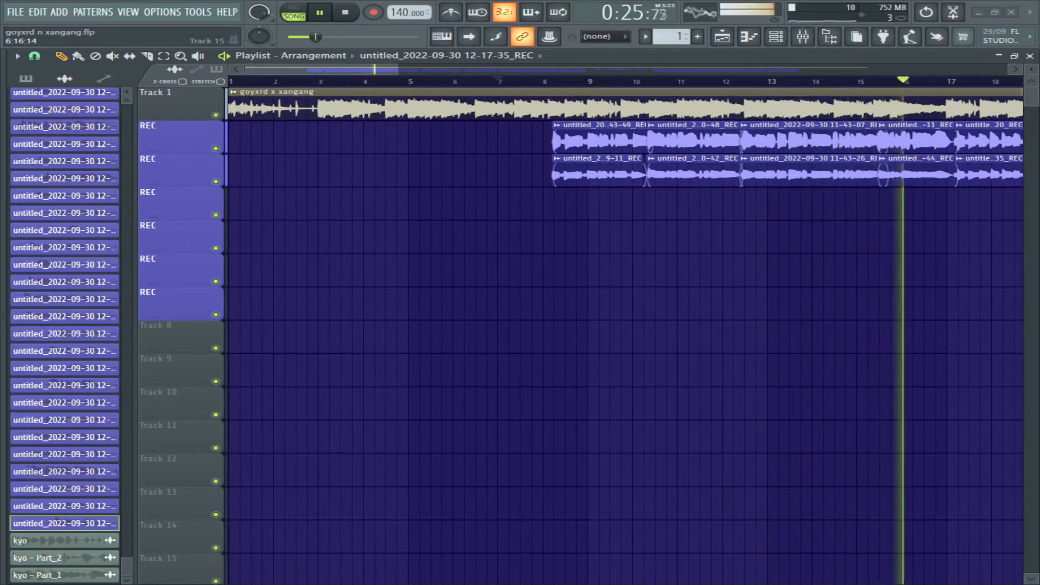
key("space")
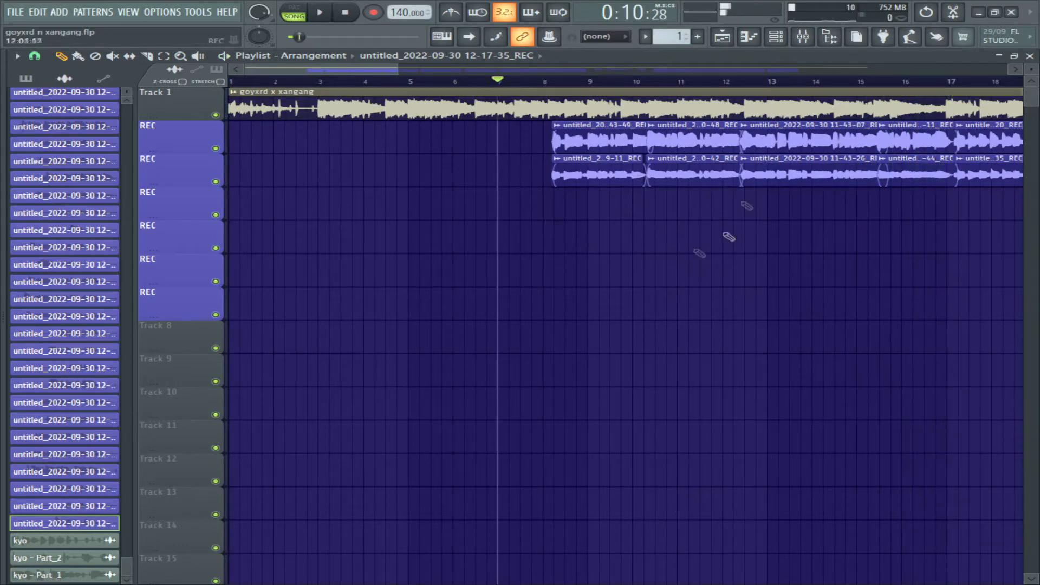
scroll(717, 177, "down", 3)
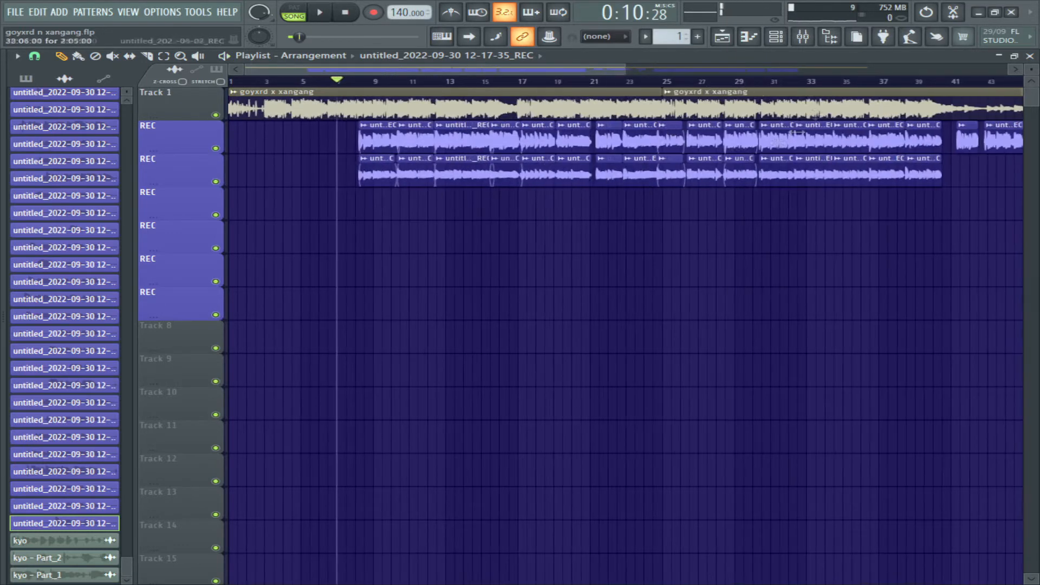
scroll(228, 199, "up", 3)
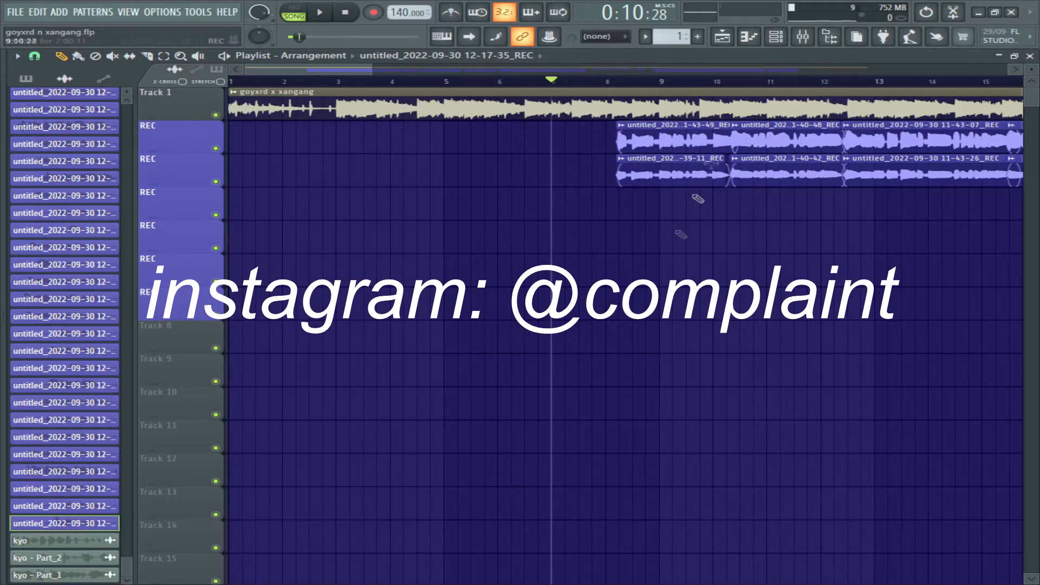
scroll(678, 177, "down", 3)
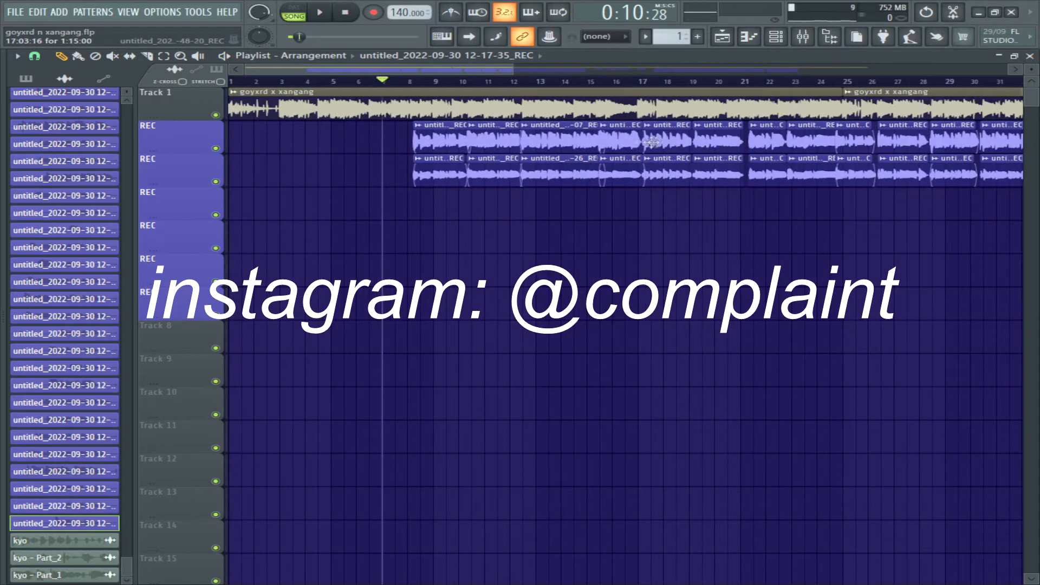
scroll(657, 142, "down", 3)
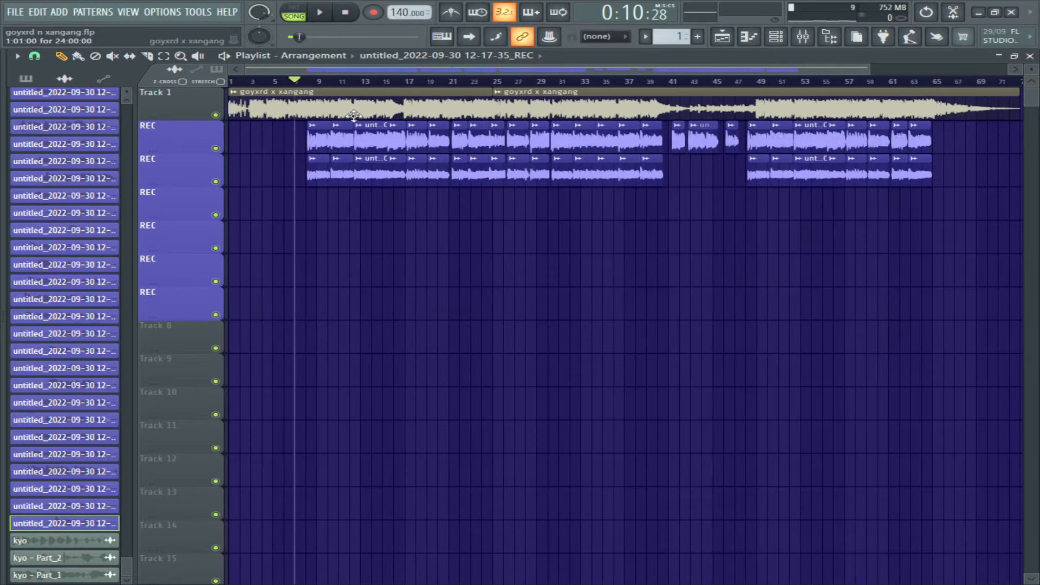
scroll(307, 169, "up", 6)
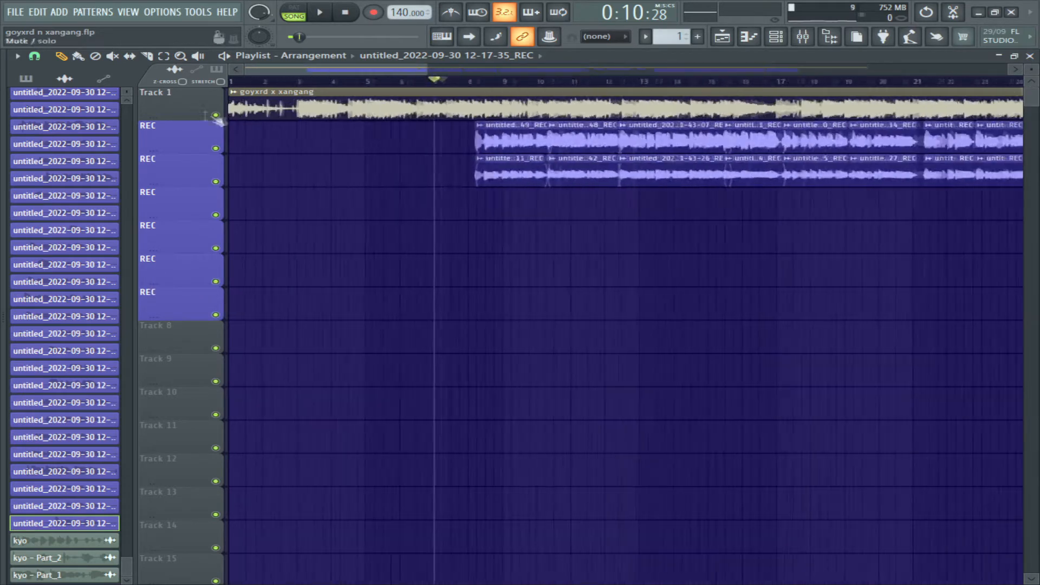
scroll(444, 138, "down", 3)
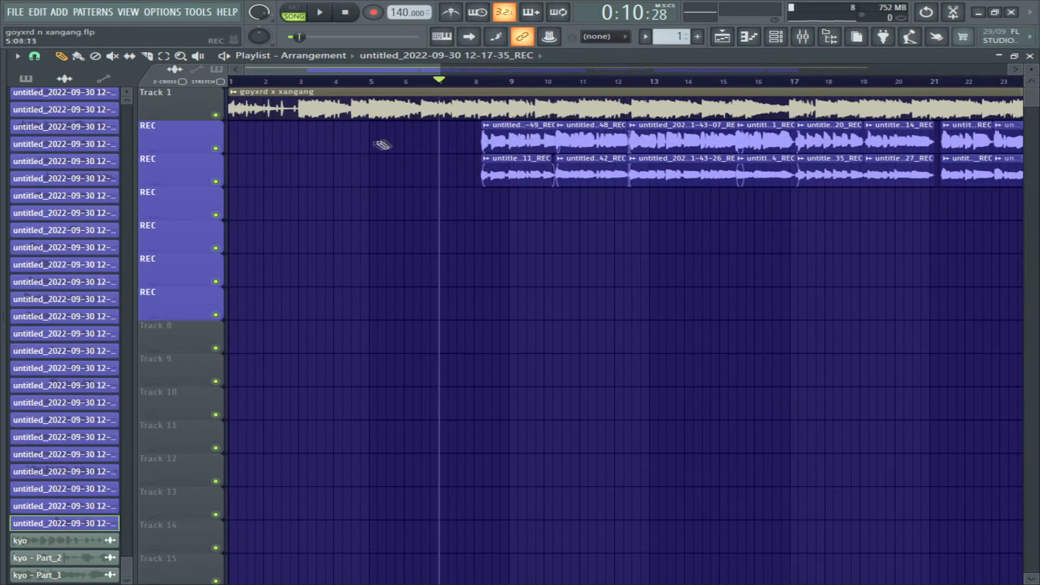
Play the vocals from 0:12:00 with the beat muted and the effects on the kyosuke main and layer inserts bypassed
scroll(473, 120, "up", 5)
left_click_drag(491, 84, 481, 84)
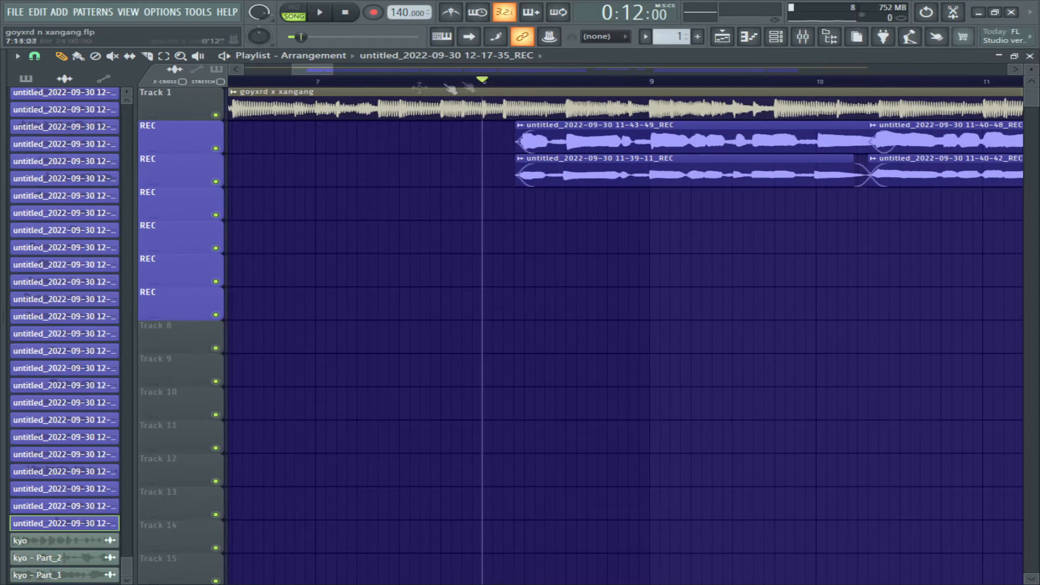
left_click(803, 37)
left_click(176, 227)
left_click(168, 486)
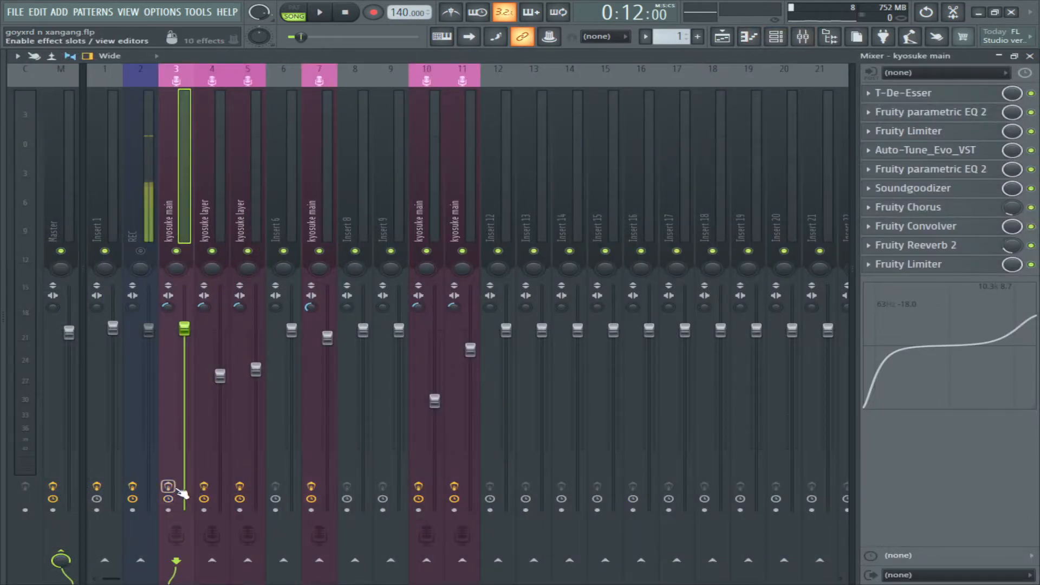
key("space")
key("F5")
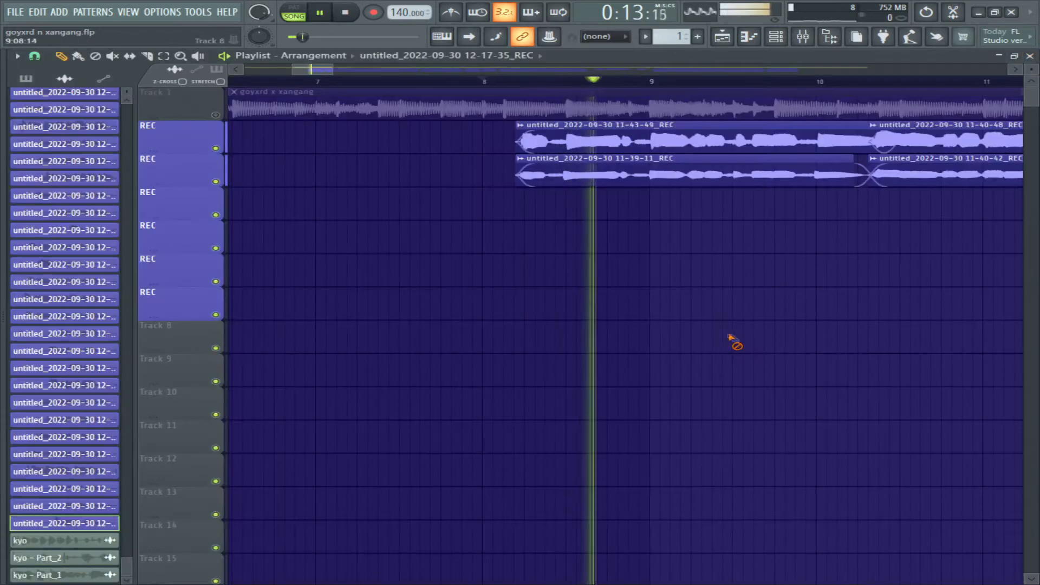
scroll(381, 251, "down", 2)
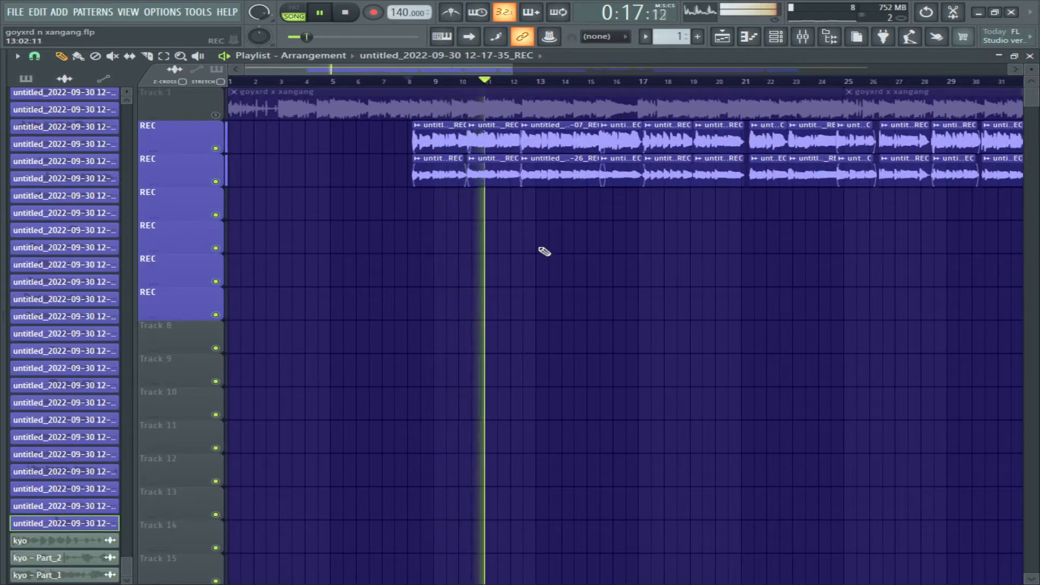
key("space")
Re-enable the effects on the kyosuke main and kyosuke layer inserts and play the processed vocals
left_click(803, 37)
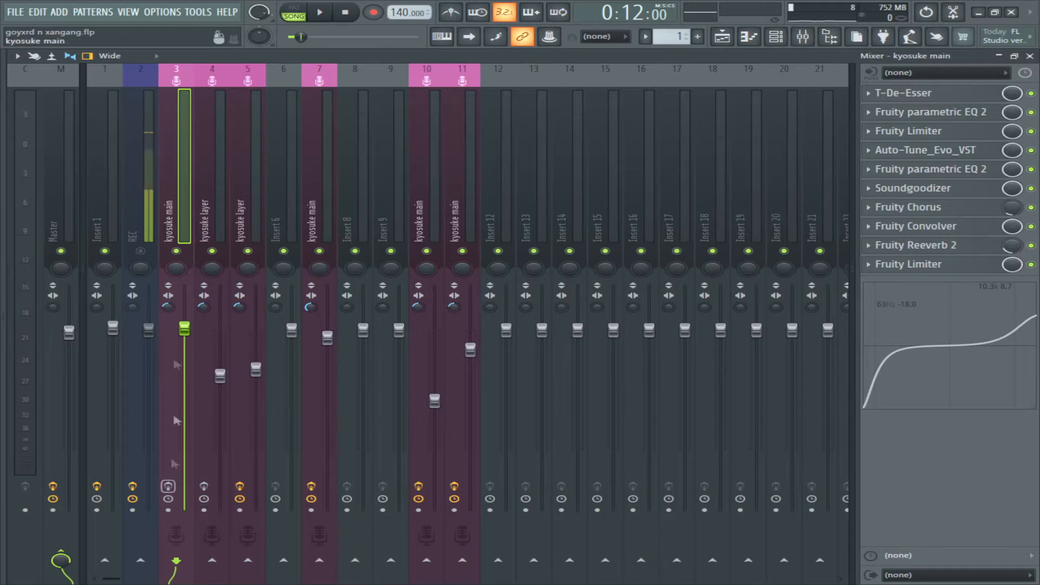
left_click(144, 211)
scroll(945, 73, "up", 1)
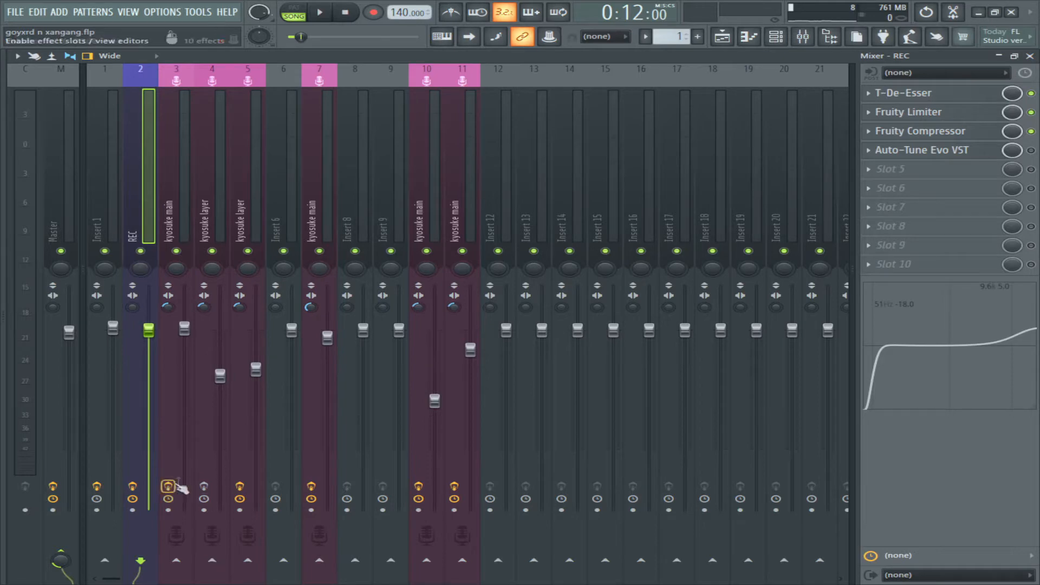
left_click(204, 486)
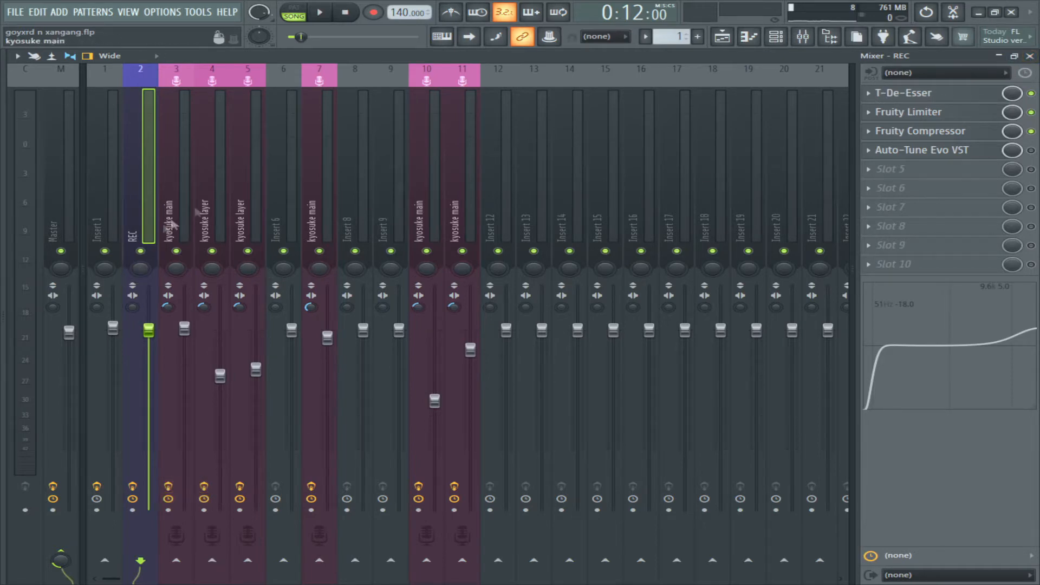
left_click(1030, 56)
key("space")
scroll(453, 197, "down", 4)
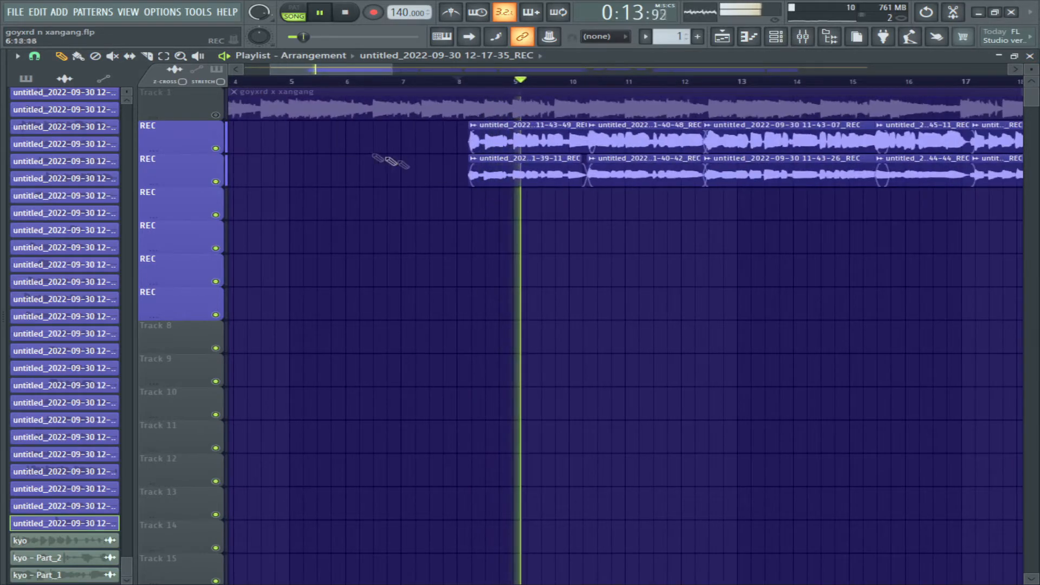
key("space")
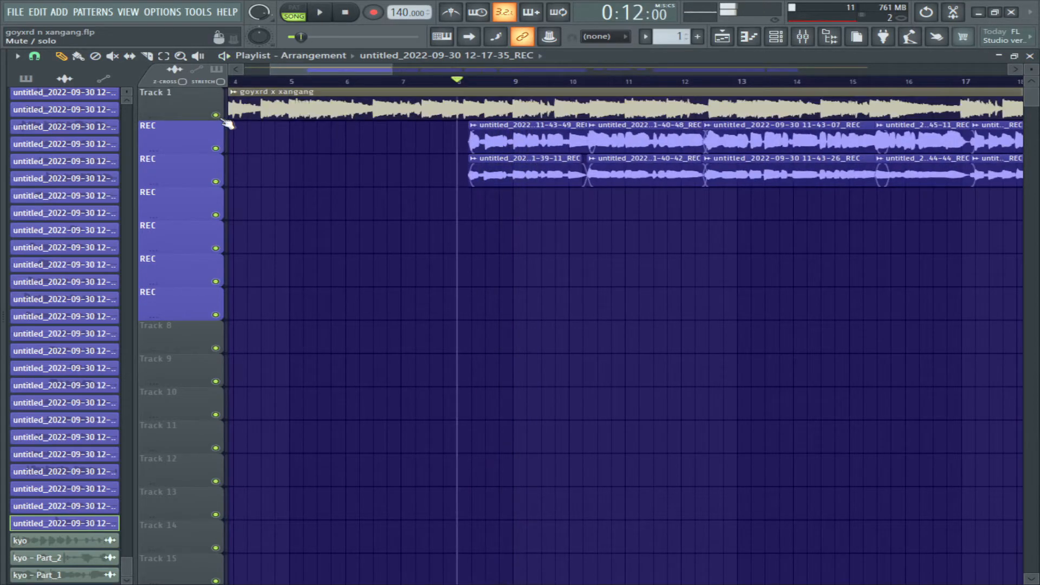
Try moving the high-pass band of kyosuke main's first Fruity parametric EQ 2 up beside band 5 and play the soloed insert
left_click(802, 36)
left_click(187, 217)
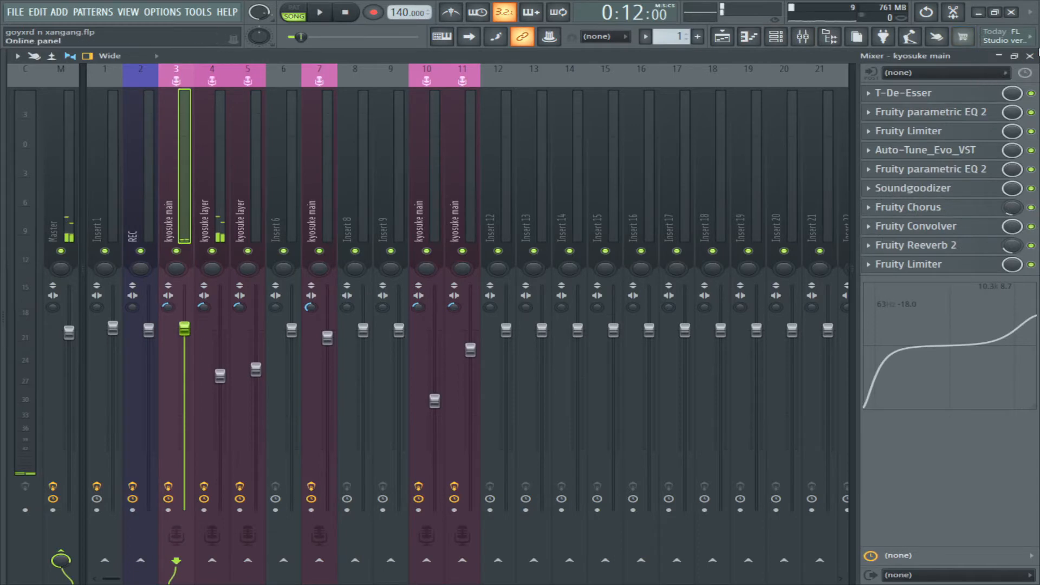
left_click(1030, 56)
left_click(803, 37)
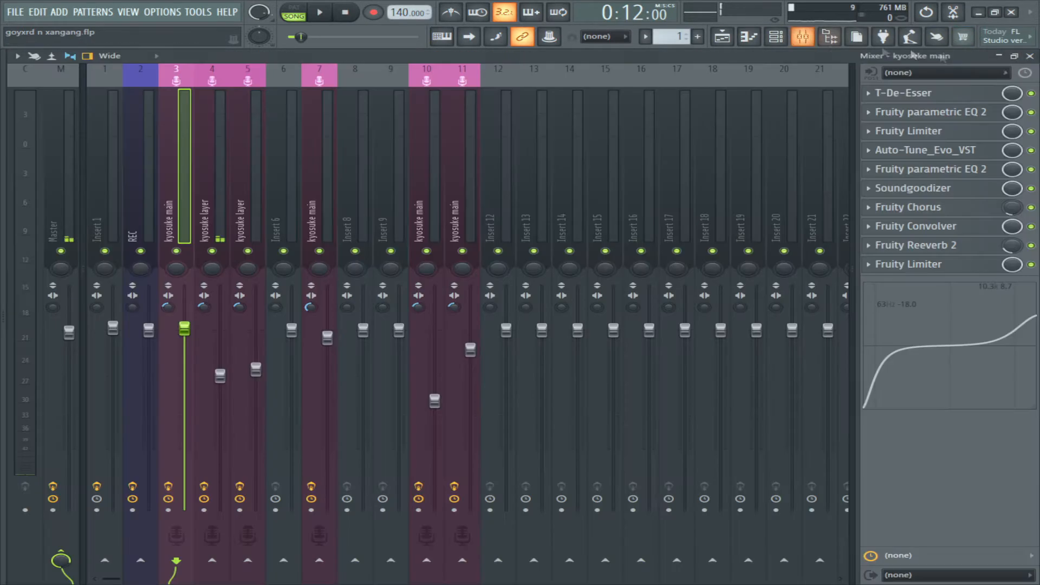
left_click(939, 111)
left_click_drag(283, 317, 531, 317)
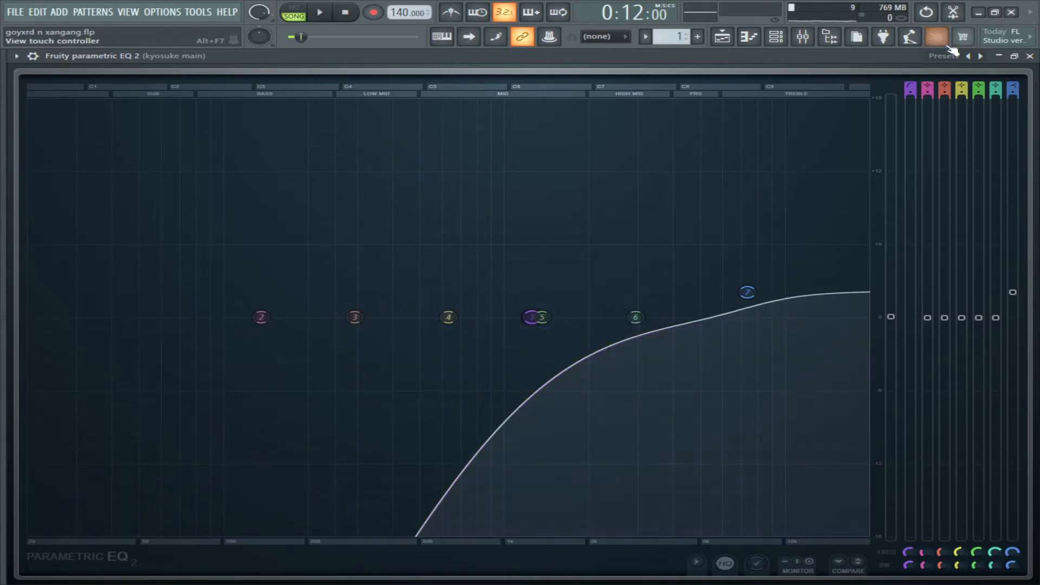
left_click(1031, 56)
key("space")
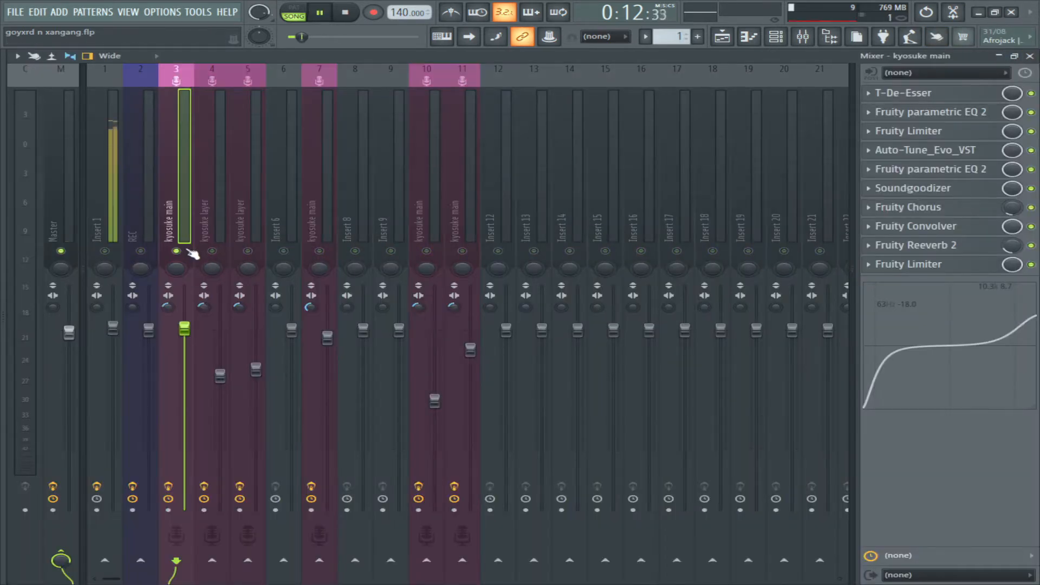
Set the high-pass band of kyosuke main's first Fruity parametric EQ 2 to 203 Hz and audition the vocal
left_click(920, 111)
key("space")
left_click_drag(532, 317, 310, 317)
key("space")
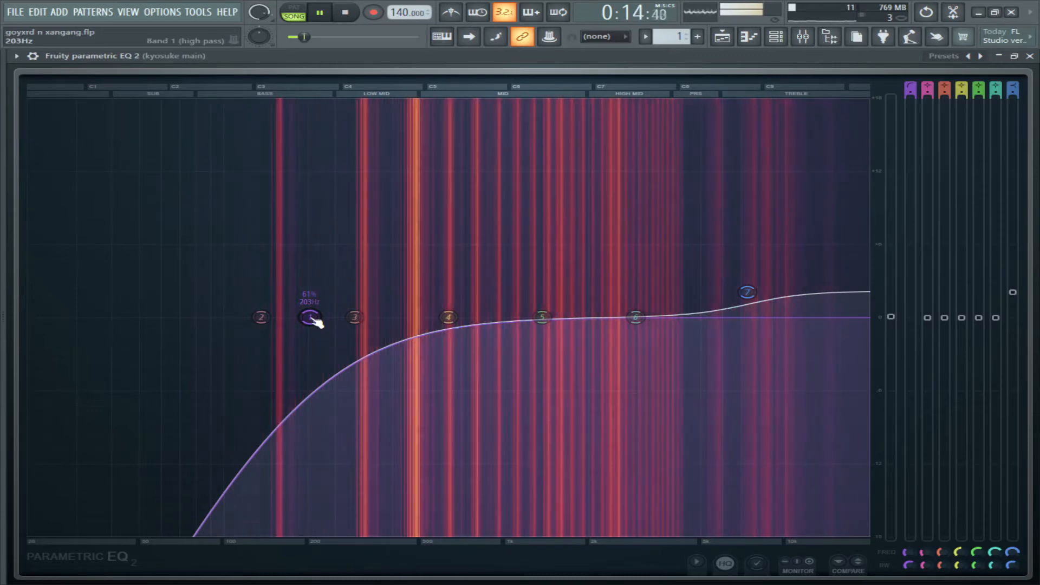
key("space")
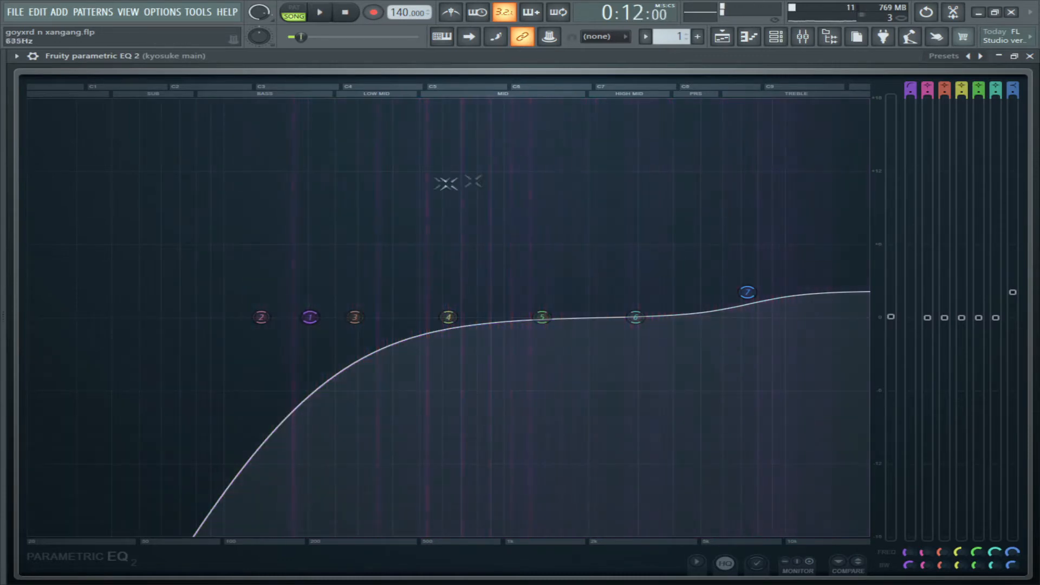
Try moving the high-pass band down to the lowest frequency and adjusting its bandwidth on kyosuke main's first EQ
left_click_drag(310, 317, 32, 317)
scroll(33, 320, "up", 5)
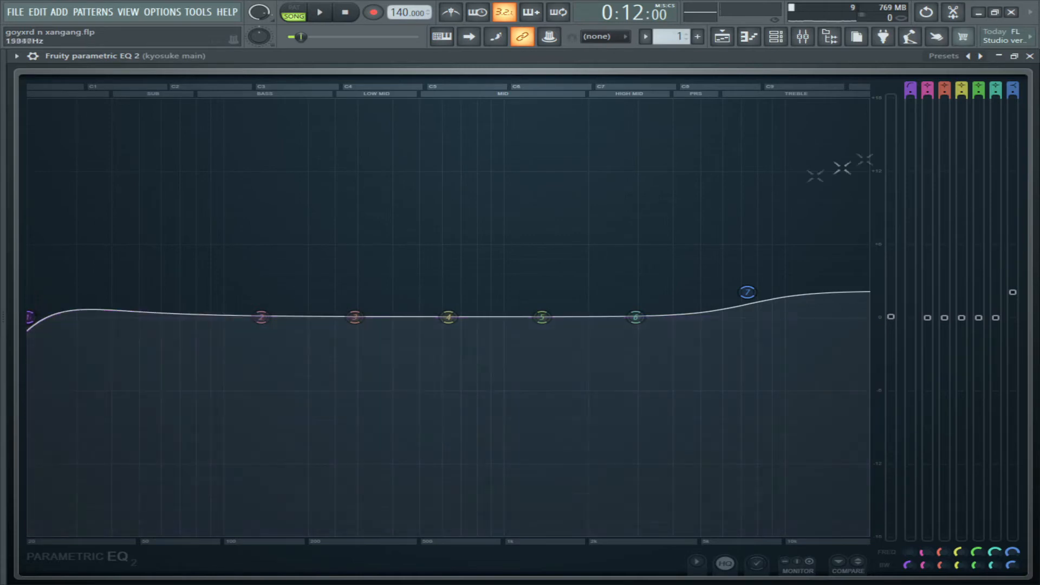
left_click(1029, 57)
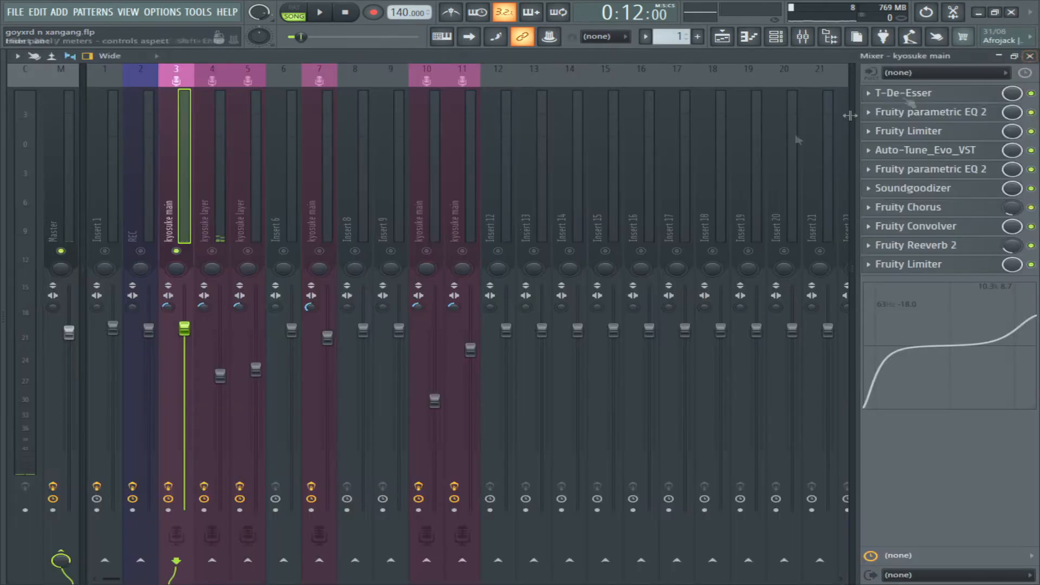
Take kyosuke main out of solo, mute the first kyosuke layer insert and play the mix
right_click(177, 251)
key("space")
left_click(211, 250)
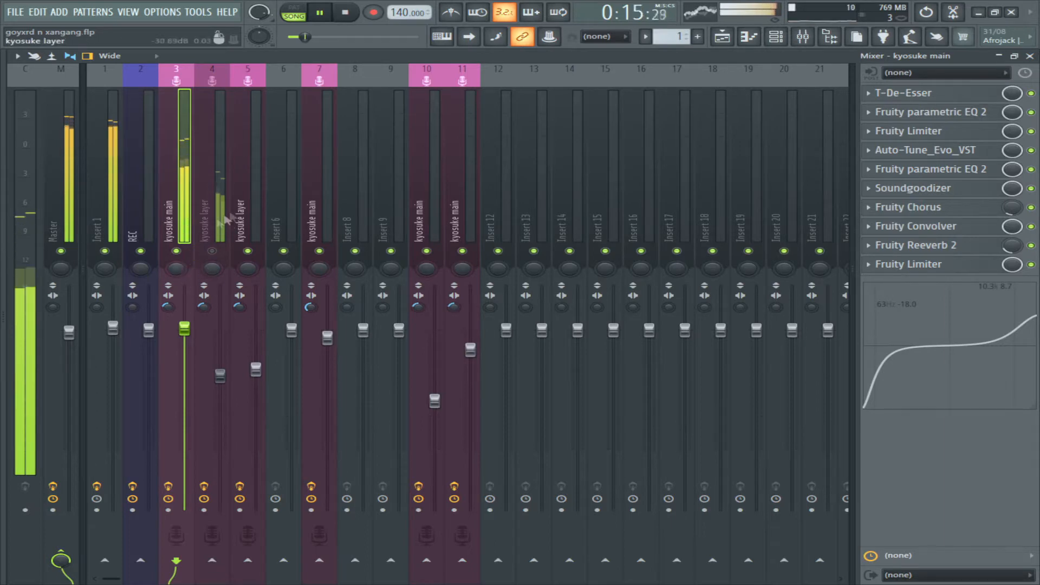
key("space")
Place the high-pass band of kyosuke main's first Fruity parametric EQ 2 just above band 2
left_click(983, 112)
left_click_drag(39, 318, 293, 322)
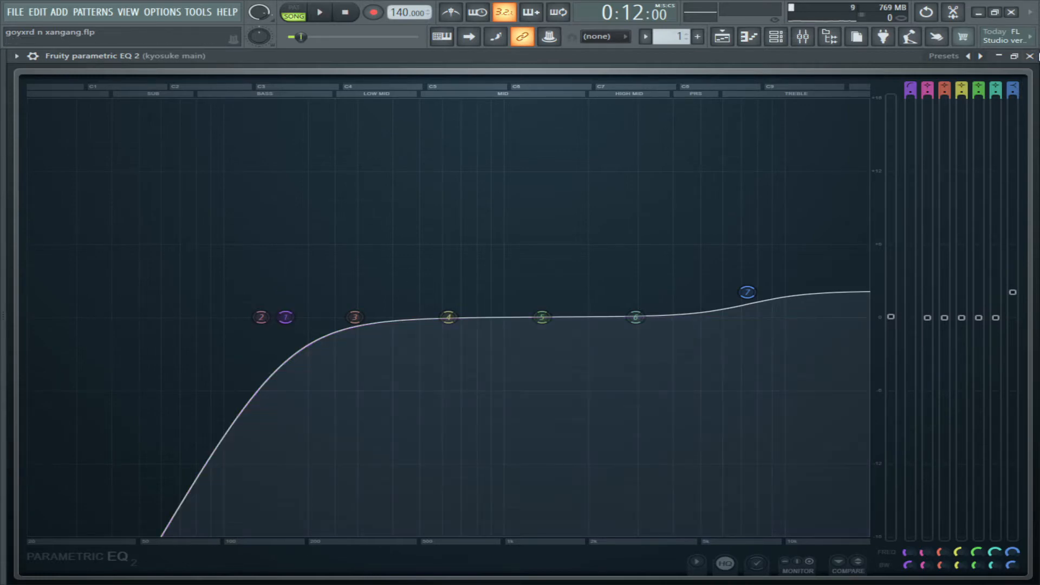
left_click(1030, 56)
left_click(1029, 57)
Examine the T-De-Esser settings in the first effect slot of the kyosuke main insert
scroll(593, 255, "down", 4)
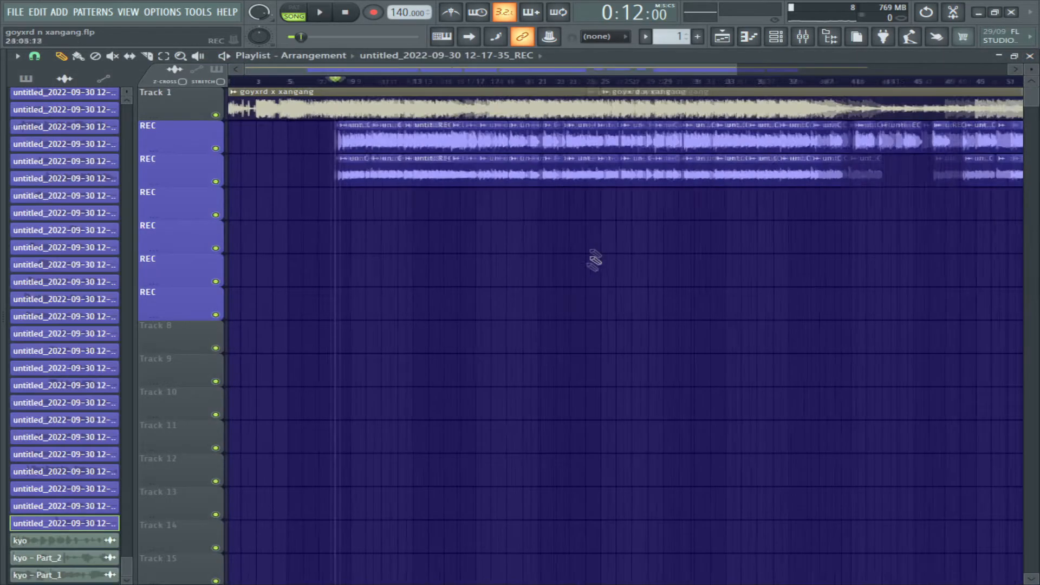
scroll(320, 169, "up", 6)
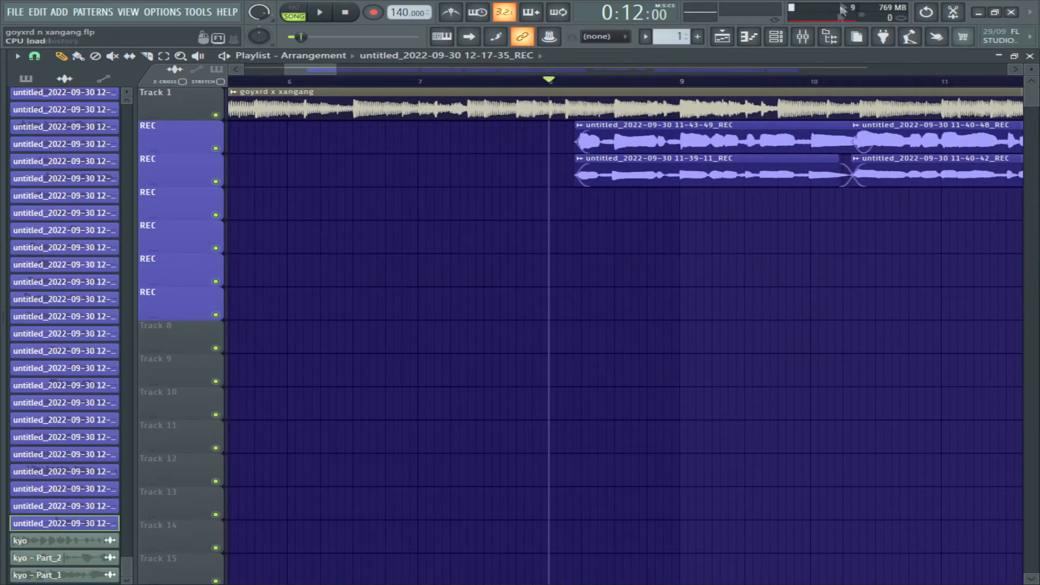
left_click(803, 37)
left_click(916, 93)
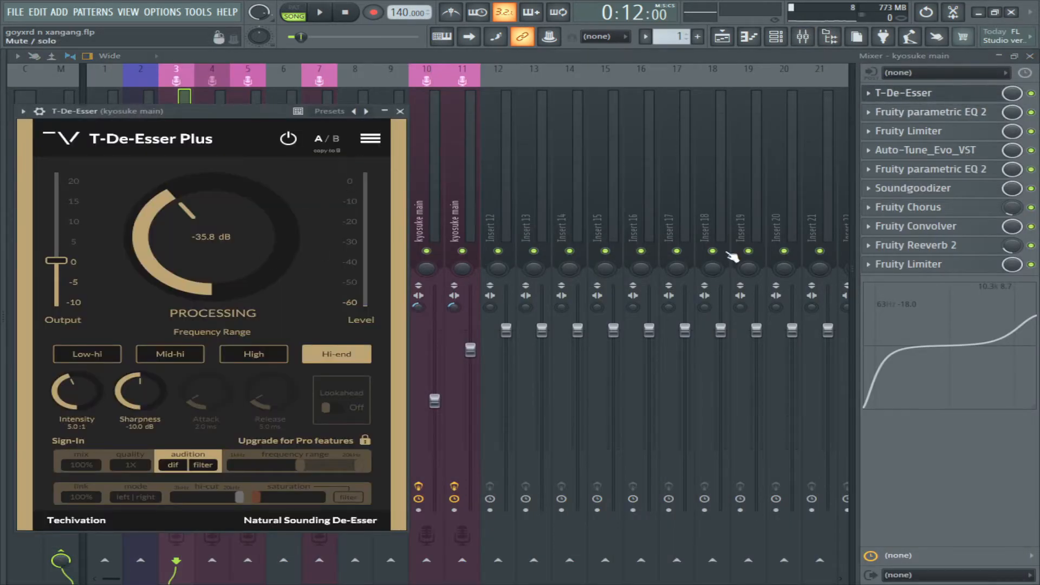
left_click(915, 98)
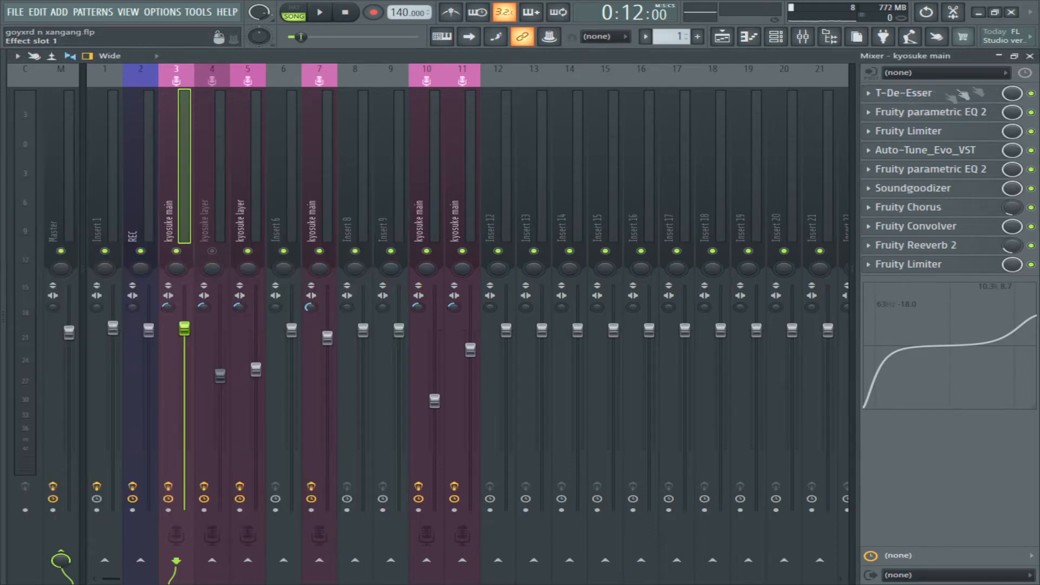
left_click(955, 93)
left_click(882, 93)
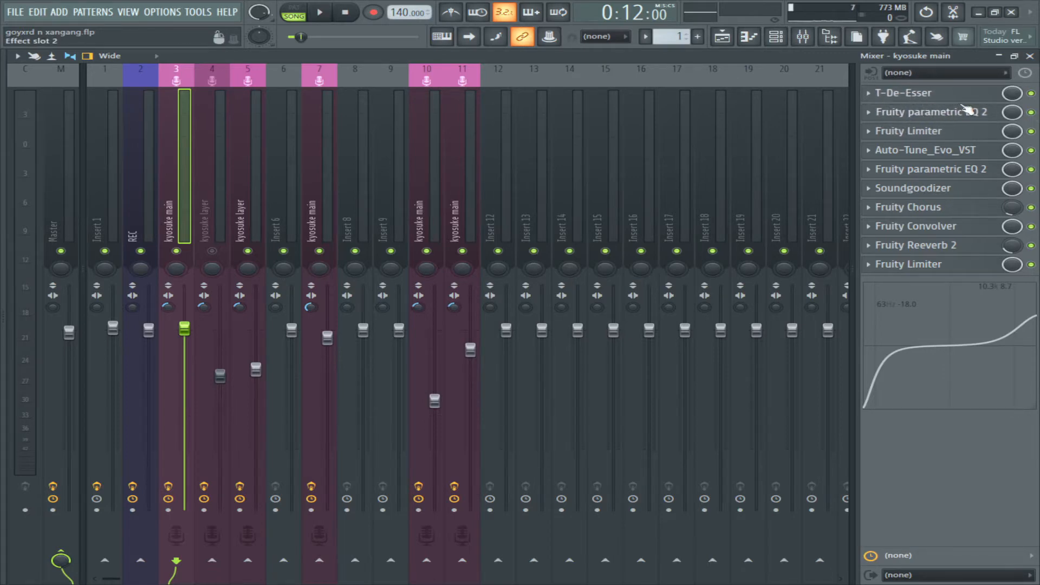
Raise the gain of band 7 slightly and shift it higher in frequency on kyosuke main's first Fruity parametric EQ 2
left_click(935, 119)
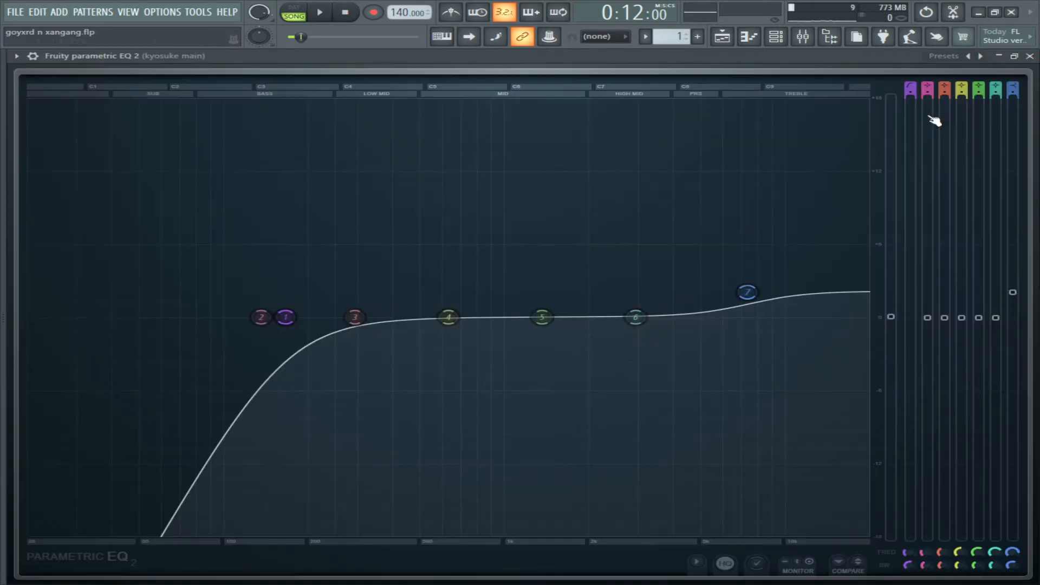
left_click(1030, 56)
left_click(954, 111)
left_click_drag(757, 295, 764, 289)
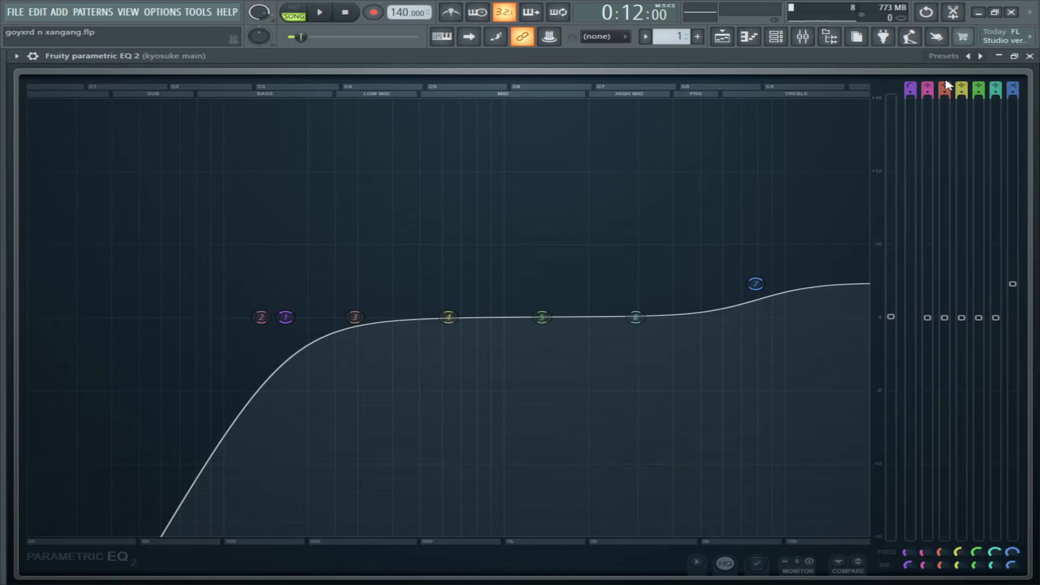
left_click(1030, 56)
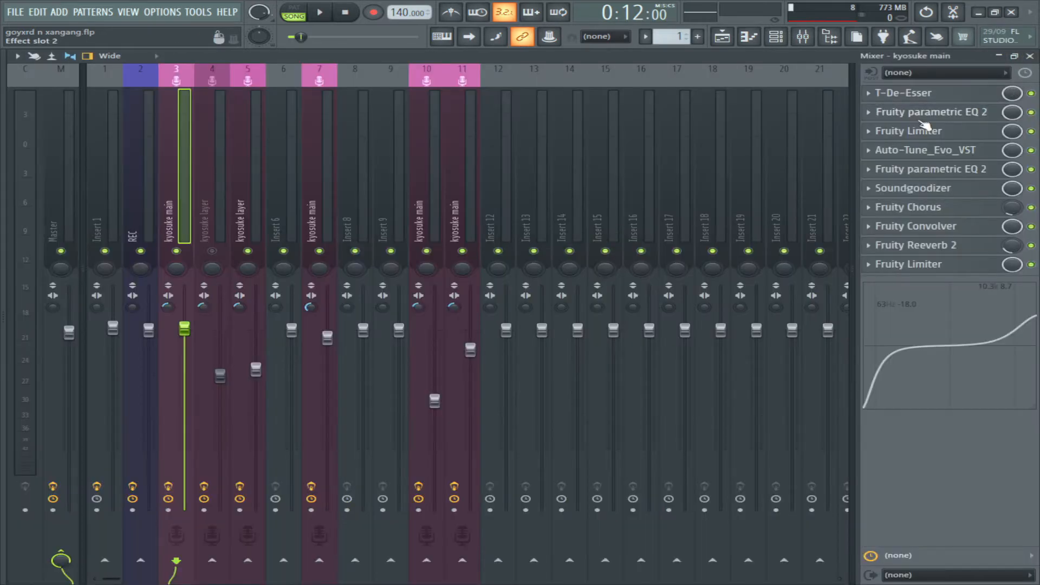
Examine the Auto-Tune_Evo_VST, Fruity Chorus and Soundgoodizer settings on the kyosuke main insert
left_click(933, 150)
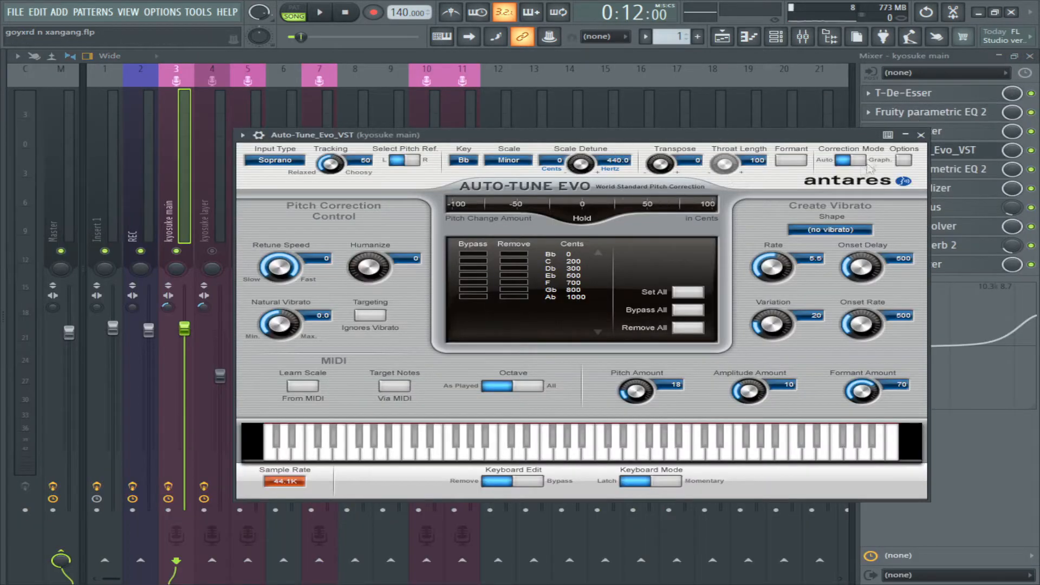
left_click(920, 134)
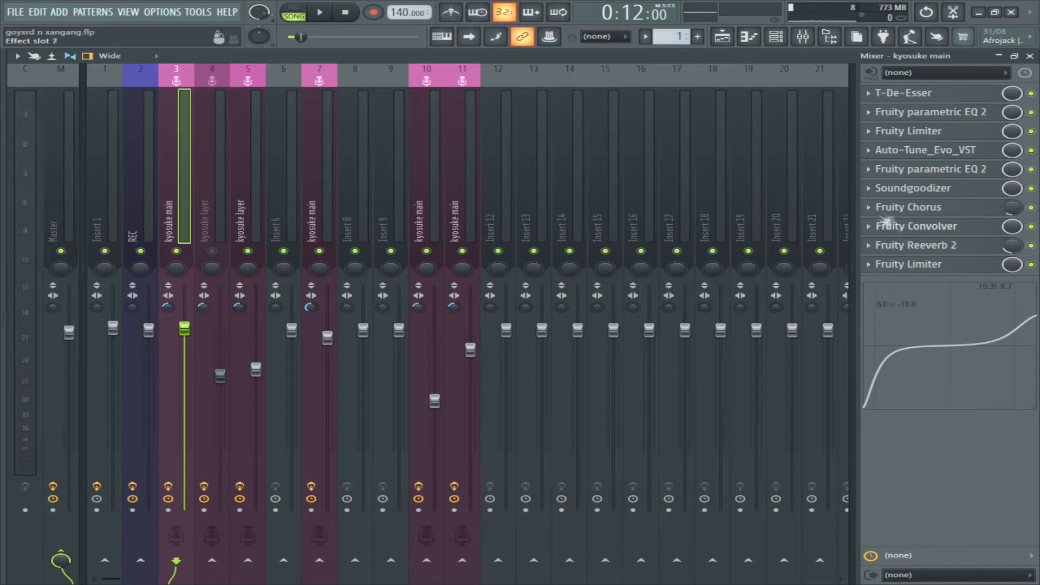
left_click(930, 212)
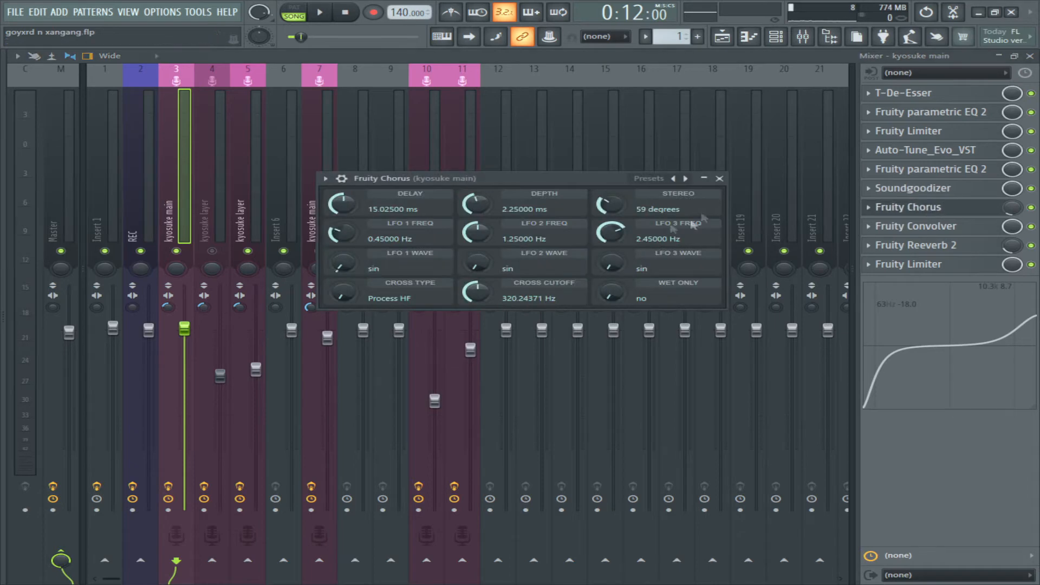
left_click(921, 207)
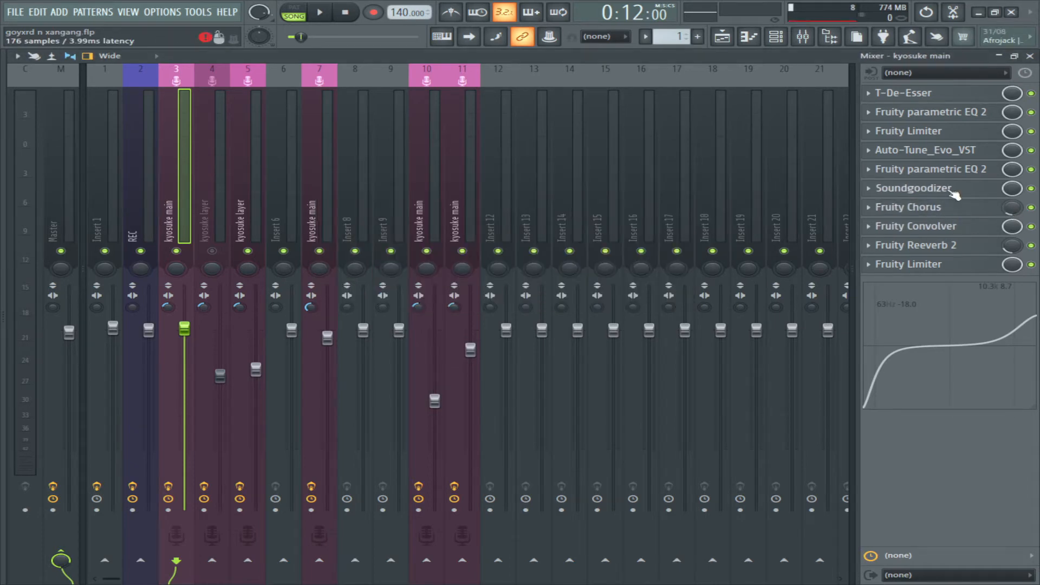
left_click(885, 191)
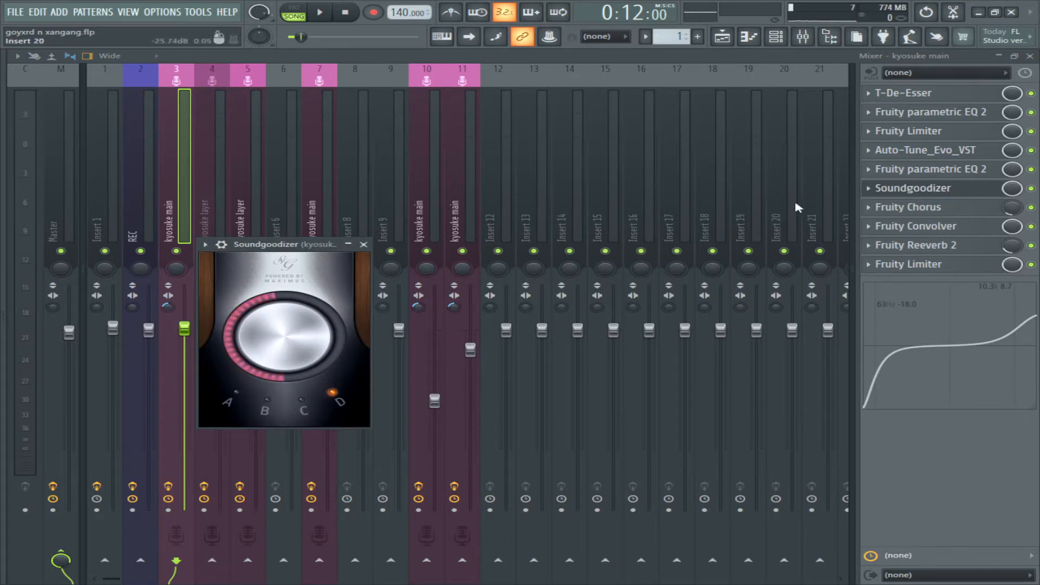
left_click(970, 189)
Raise the gain of band 6 to about -17.0 dB on kyosuke main's second Fruity parametric EQ 2
left_click(979, 171)
left_click(970, 171)
left_click(959, 172)
mouse_move(355, 244)
left_click_drag(355, 244, 355, 241)
mouse_move(372, 301)
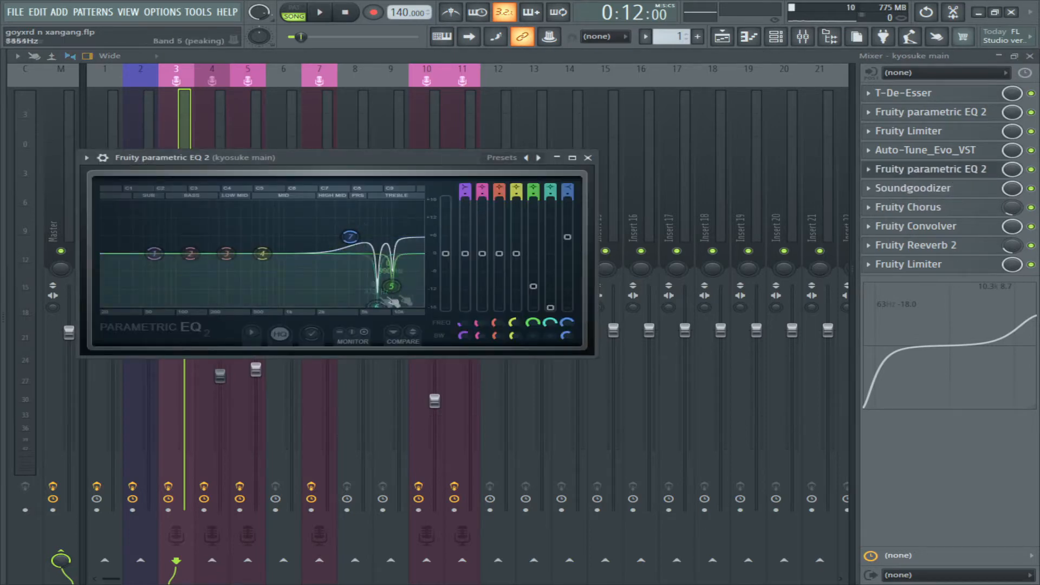
mouse_move(550, 307)
left_mouse_down()
mouse_move(550, 204)
mouse_move(544, 297)
left_mouse_up()
mouse_move(391, 286)
left_mouse_down()
mouse_move(390, 204)
mouse_move(391, 285)
left_mouse_up()
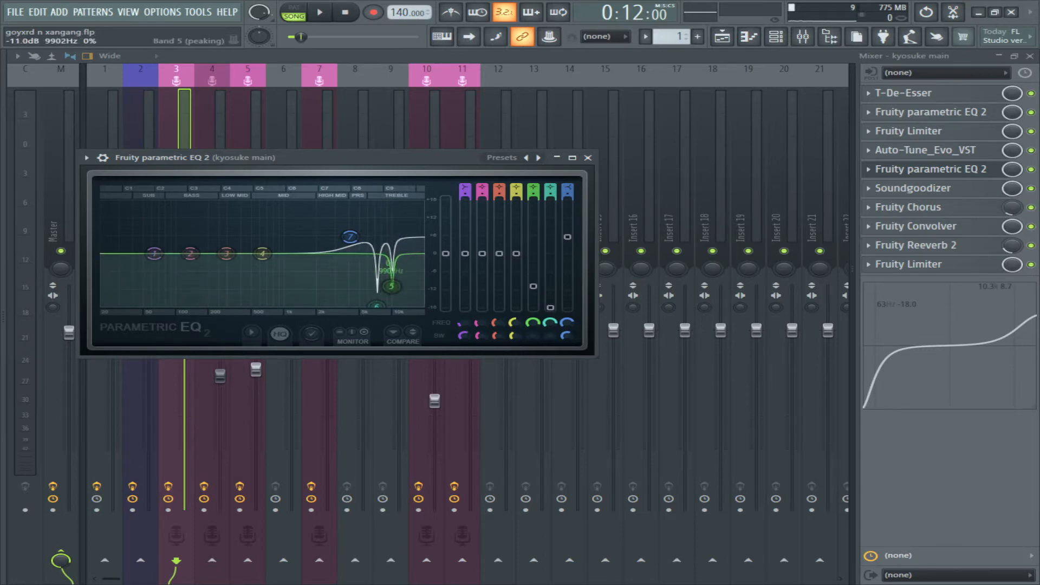
left_click_drag(550, 307, 550, 305)
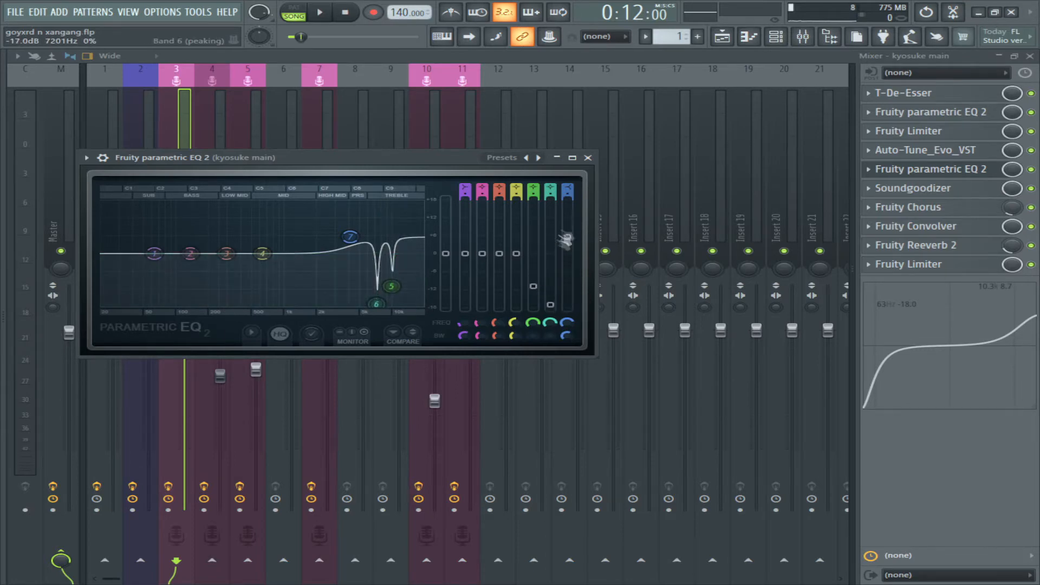
left_click(946, 169)
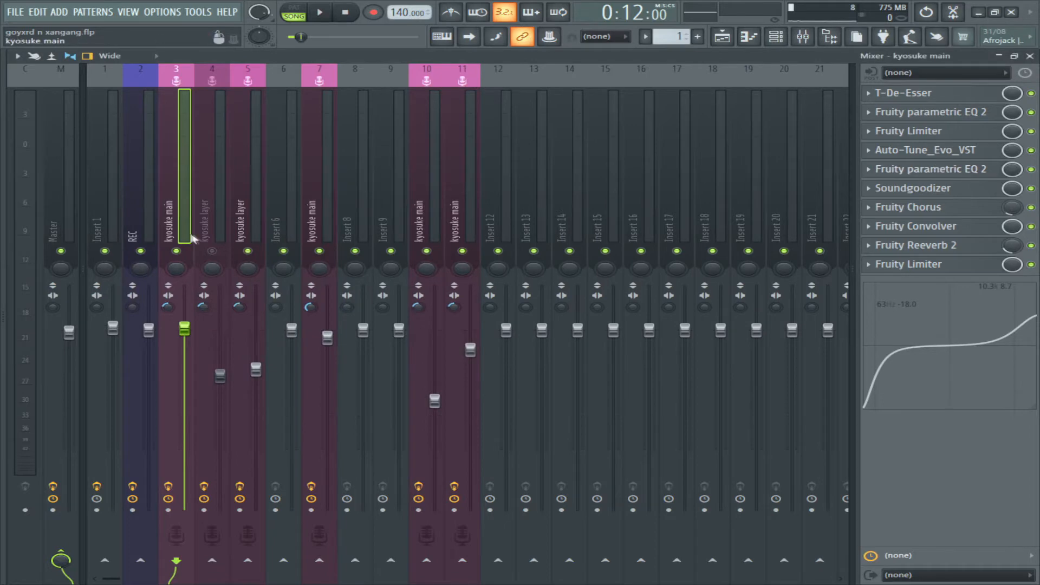
Solo the first kyosuke layer insert and play the song to hear that layer on its own
key("F5")
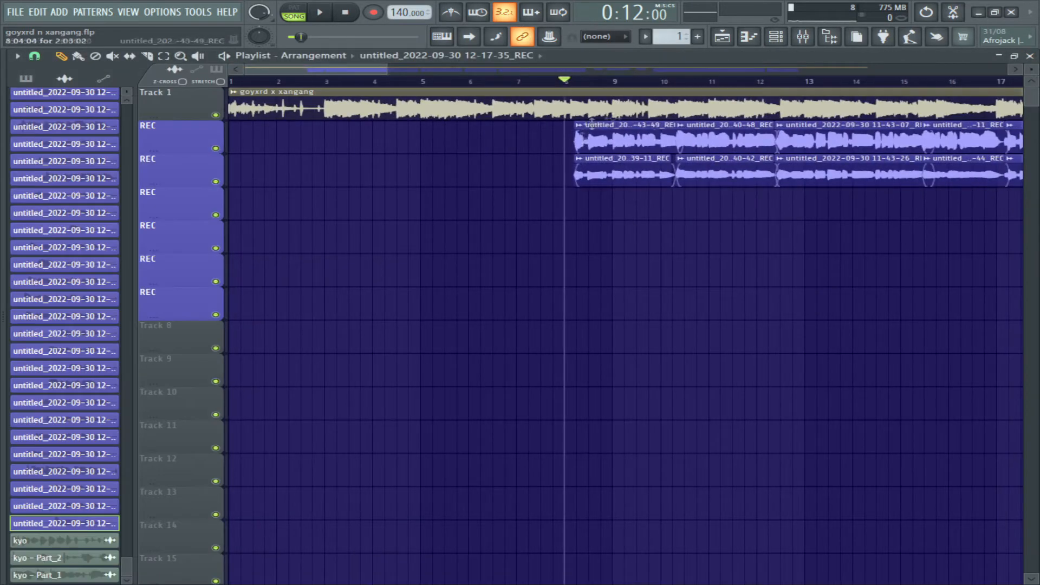
key("F9")
right_click(212, 251)
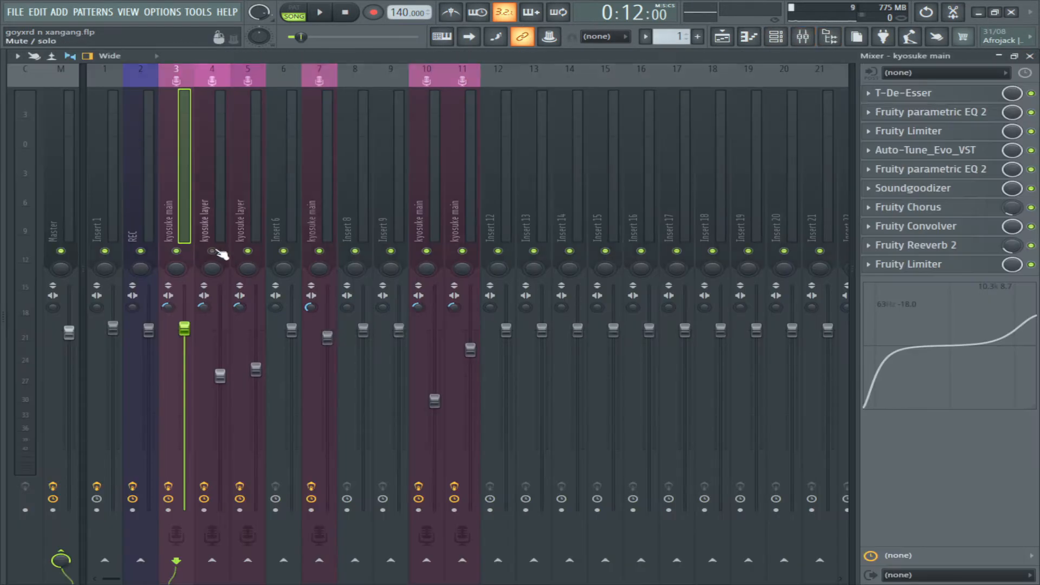
left_click(1030, 56)
key("space")
left_click(811, 42)
left_click(217, 163)
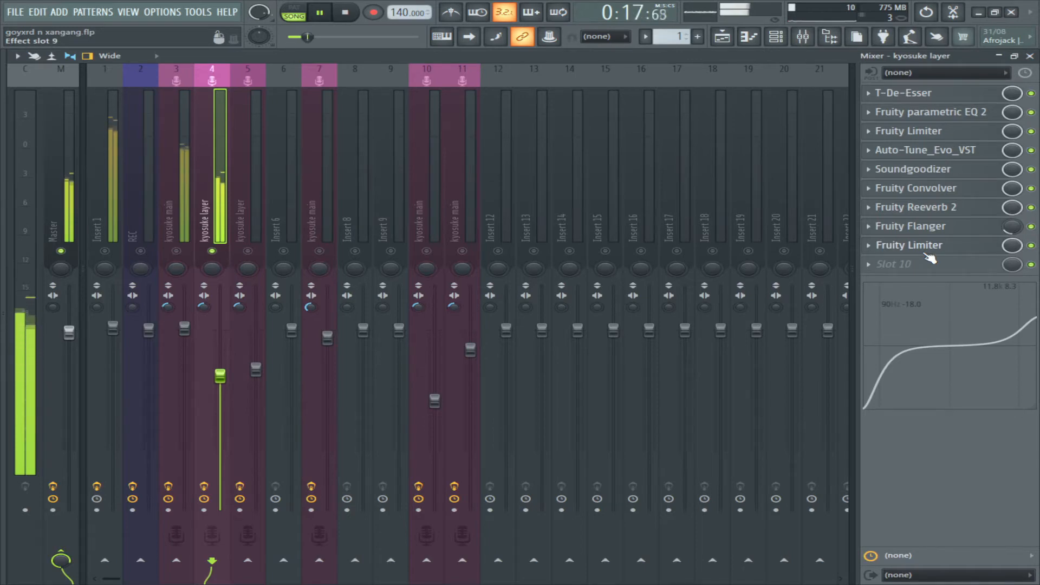
key("space")
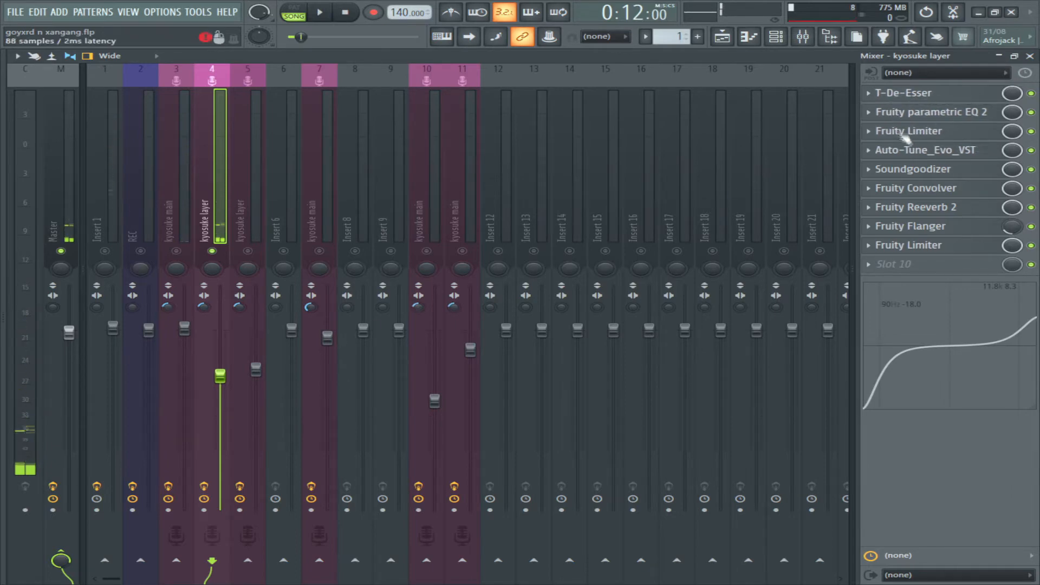
Compare the kyosuke main and first kyosuke layer effect chains, and check the layer's Fruity Flanger
left_click(179, 231)
left_click(205, 232)
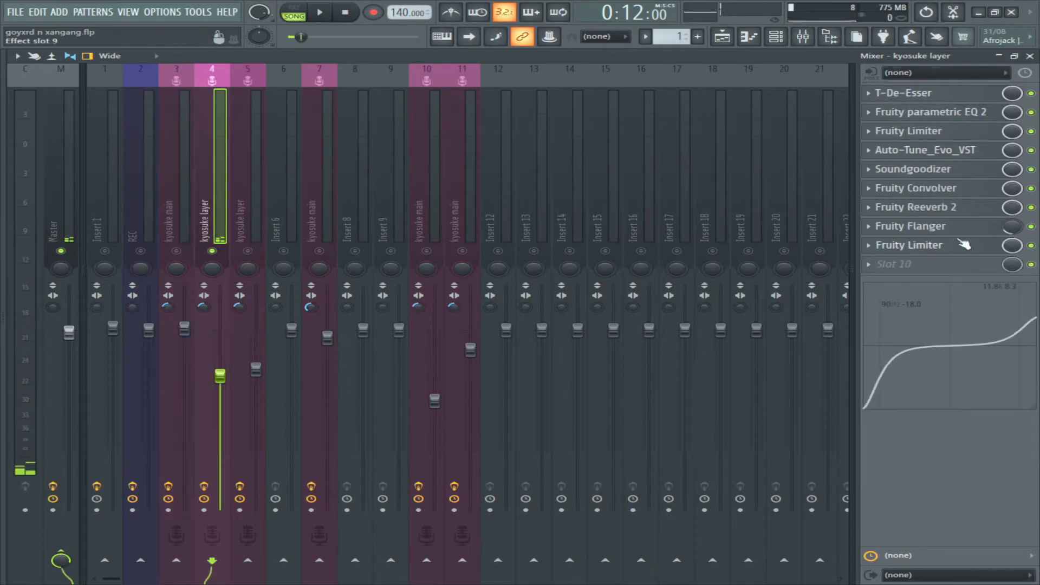
left_click(921, 226)
left_click(927, 226)
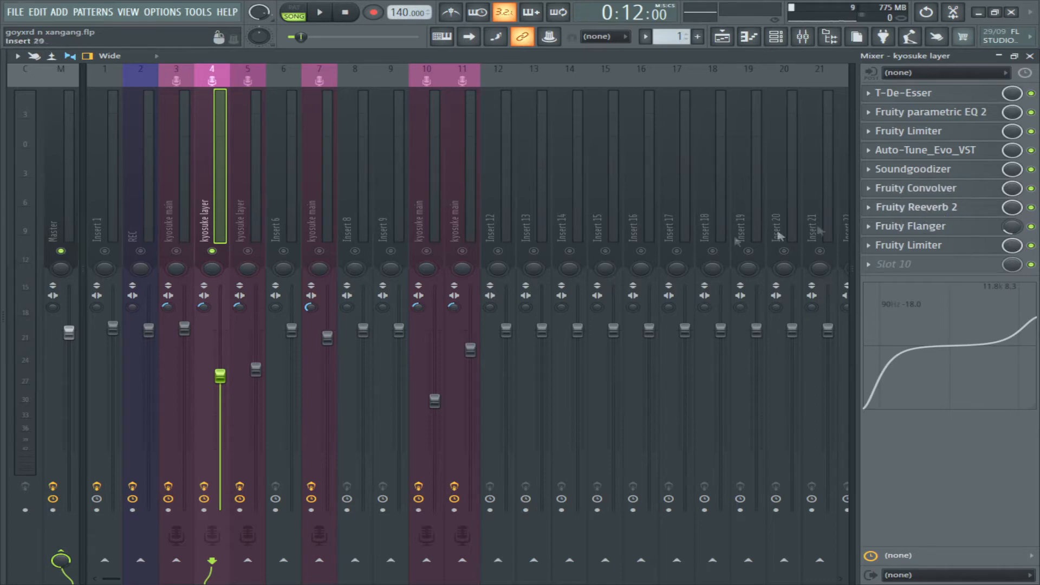
Compare the Fruity Reeverb 2 settings and mix levels of the first kyosuke layer insert with those of kyosuke main
left_click(185, 222)
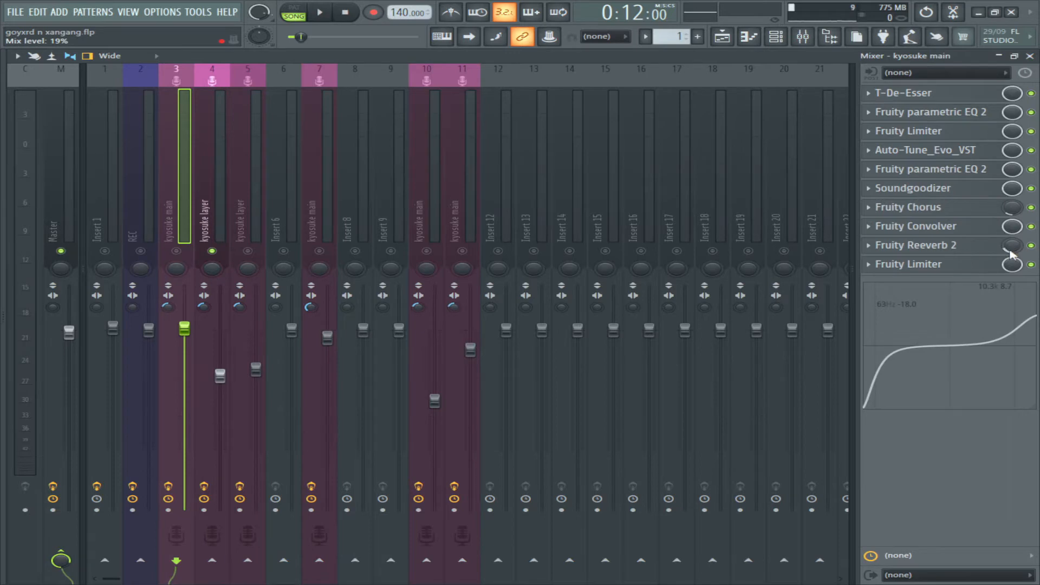
key("Right")
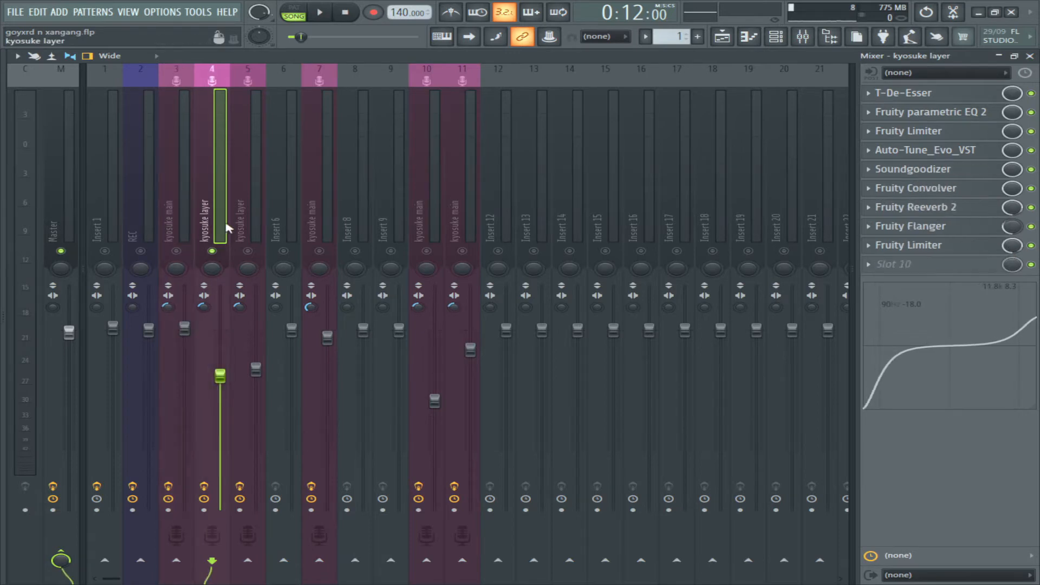
left_click(994, 209)
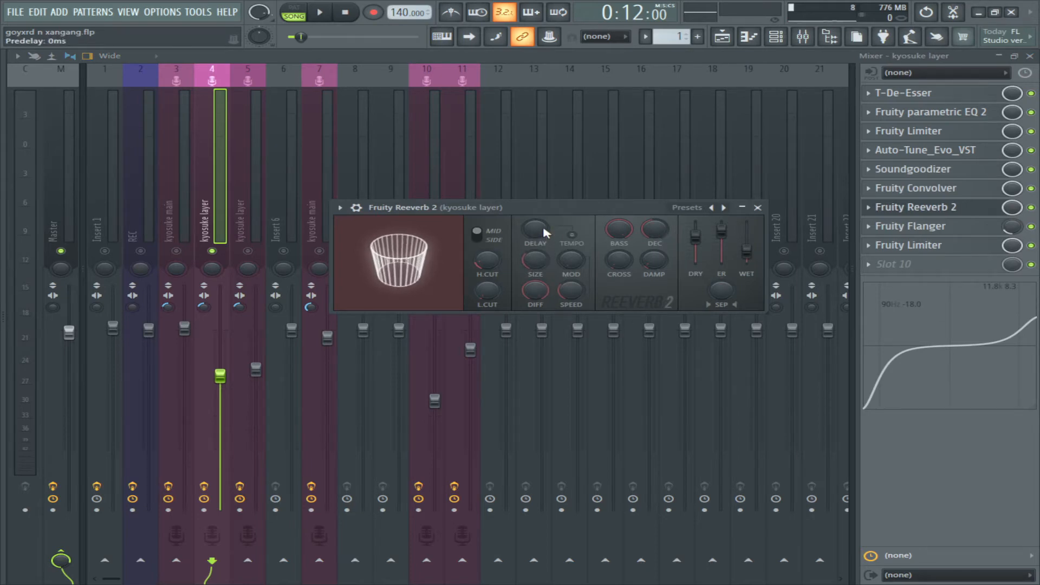
left_click(921, 207)
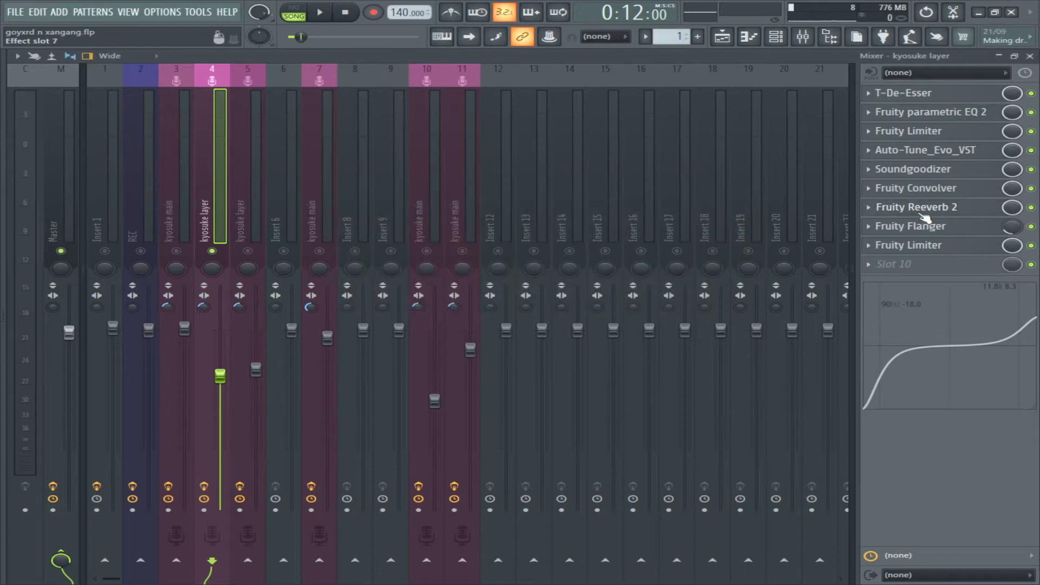
left_click(185, 205)
left_click(889, 246)
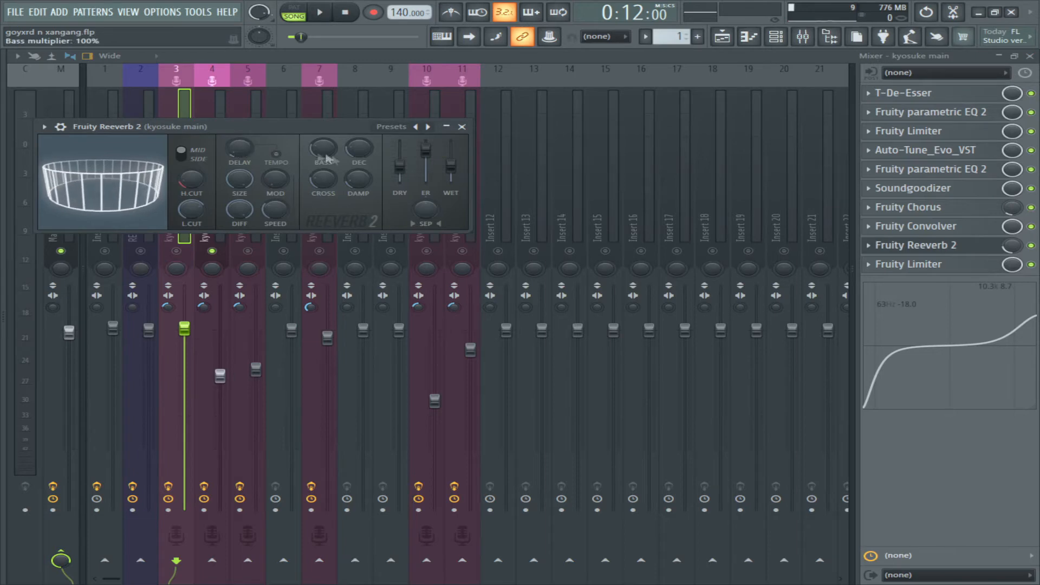
left_click(932, 248)
left_click(932, 249)
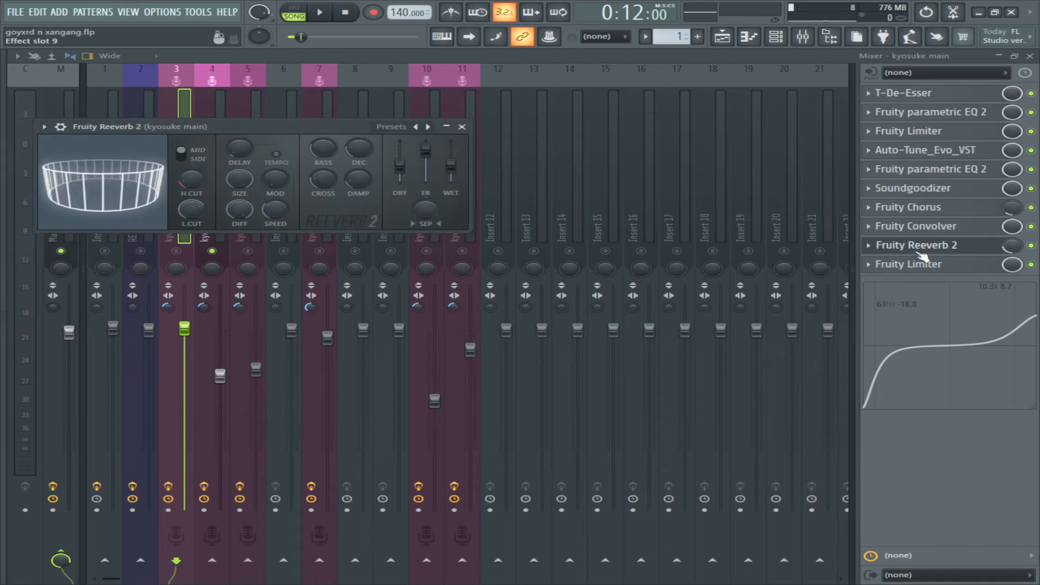
left_click(923, 255)
key("Right")
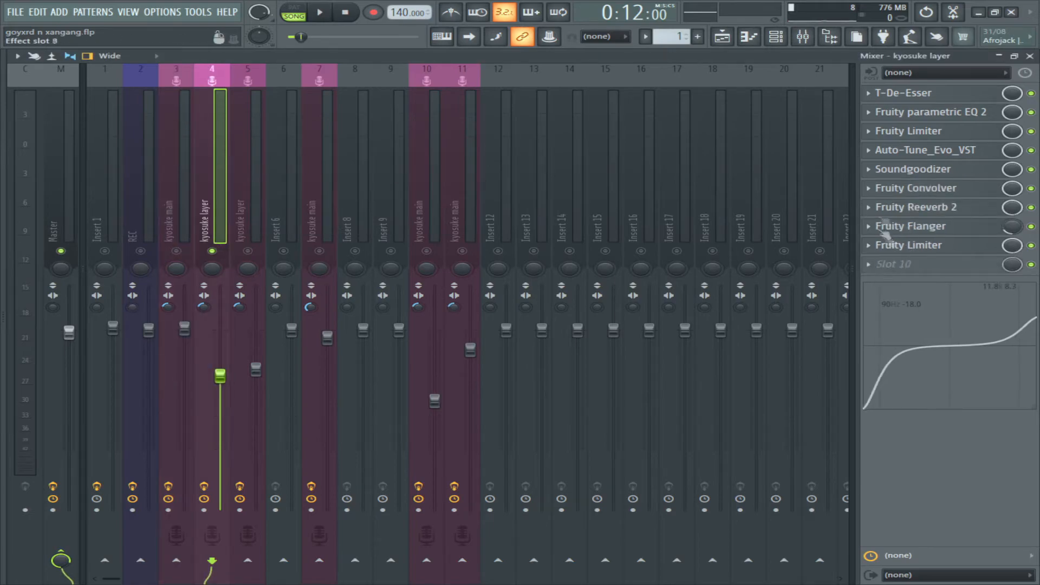
Take the first kyosuke layer insert out of solo and check its clips in the playlist
left_click(1029, 56)
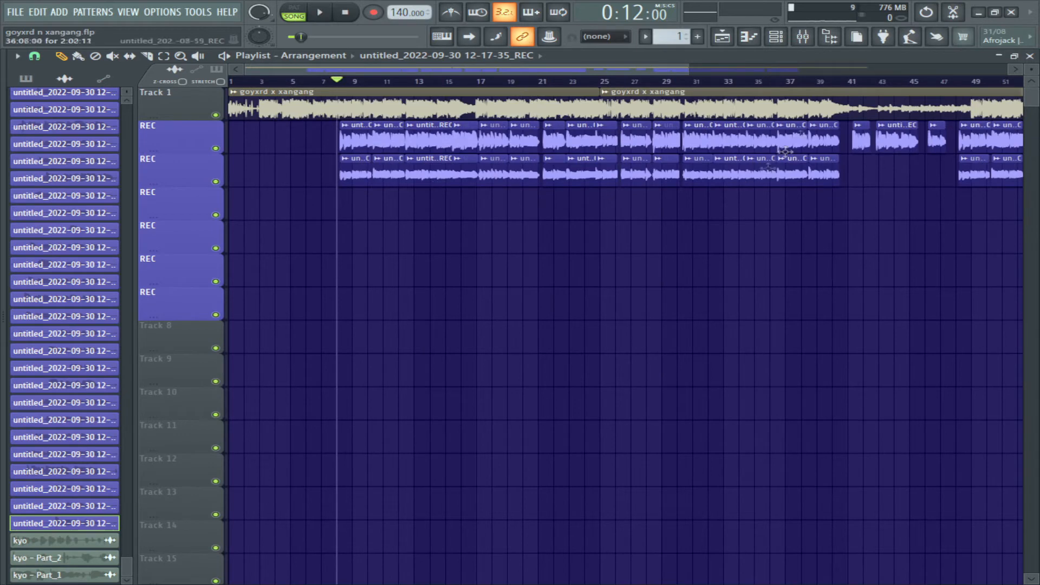
left_click(803, 37)
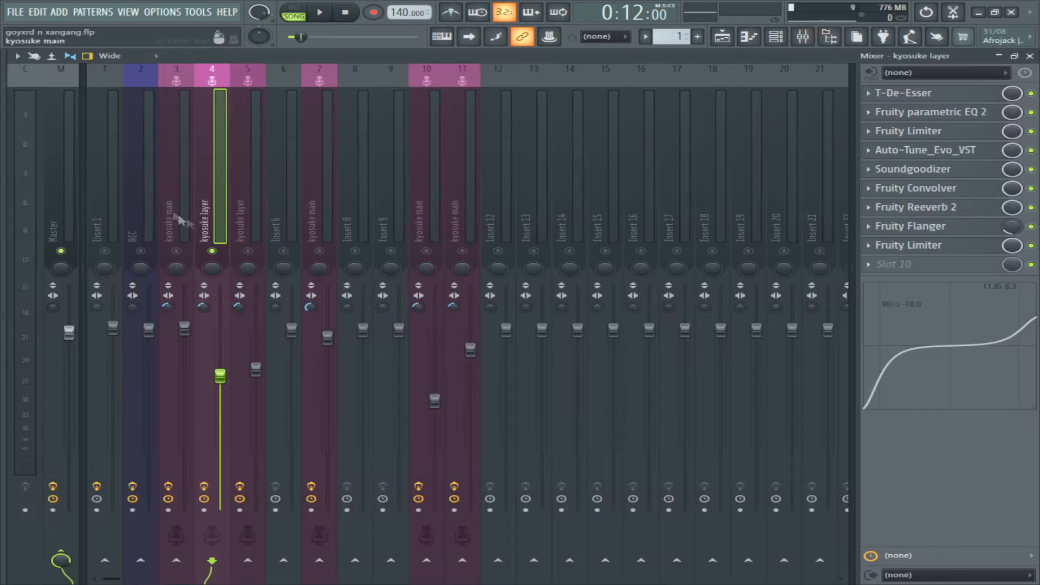
right_click(212, 251)
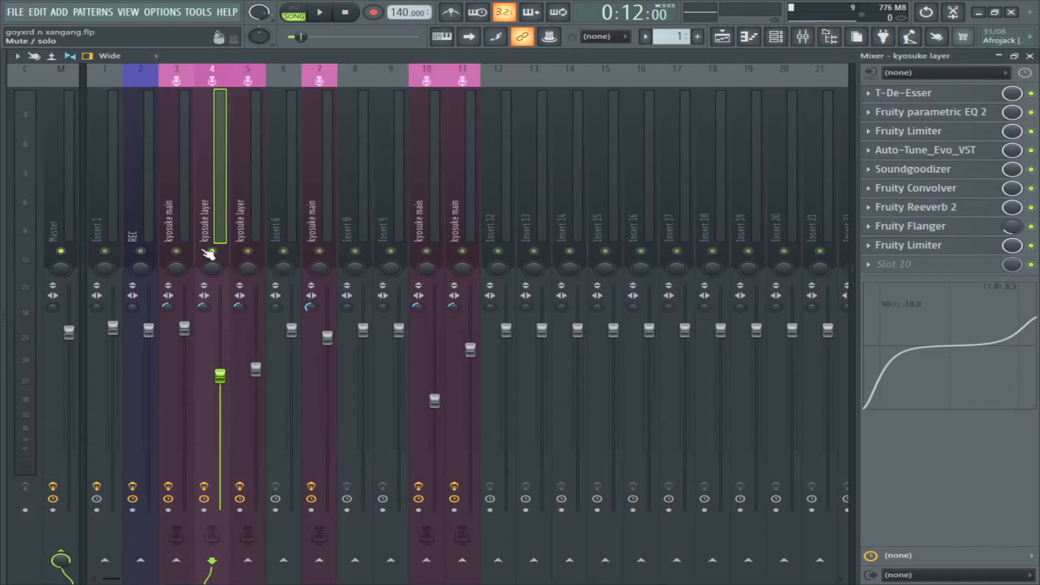
left_click(145, 232)
left_click(1030, 56)
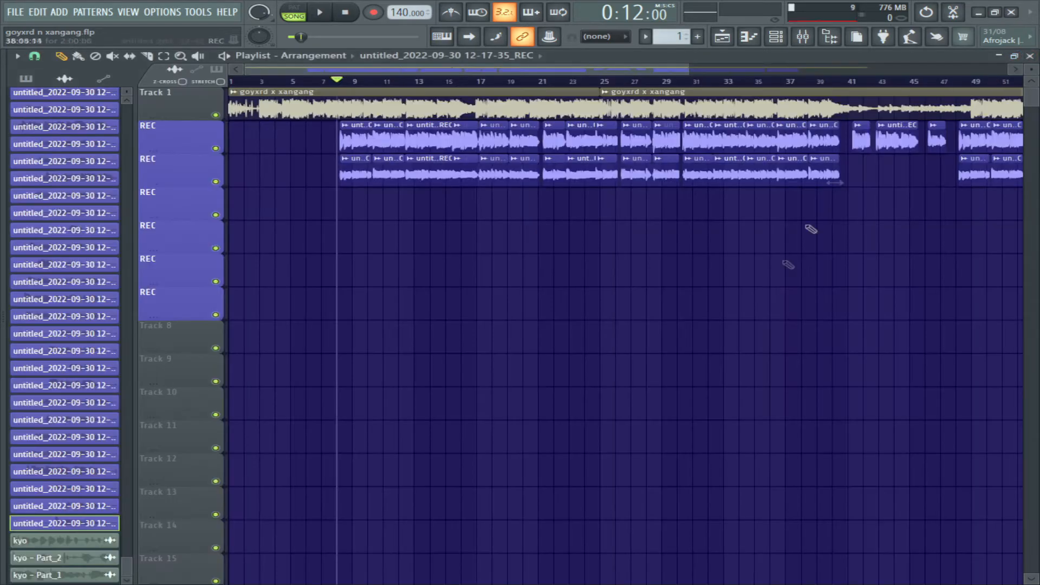
left_click(803, 37)
Check the Auto-Tune_Evo_VST key on kyosuke main and rename mixer insert 1 as B FLAT MINOR
left_click(175, 194)
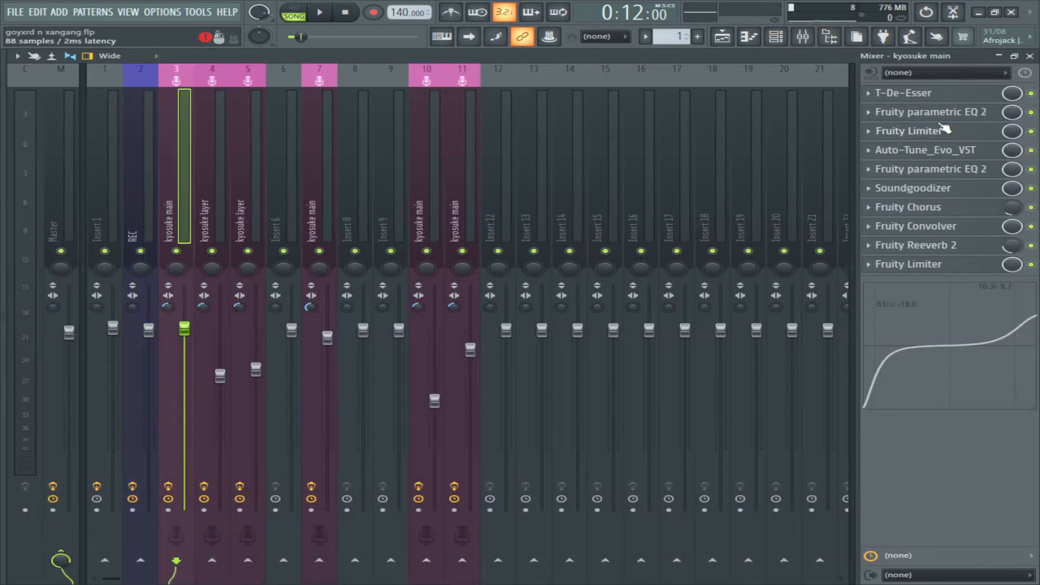
left_click(926, 150)
left_click(926, 150)
left_click(108, 188)
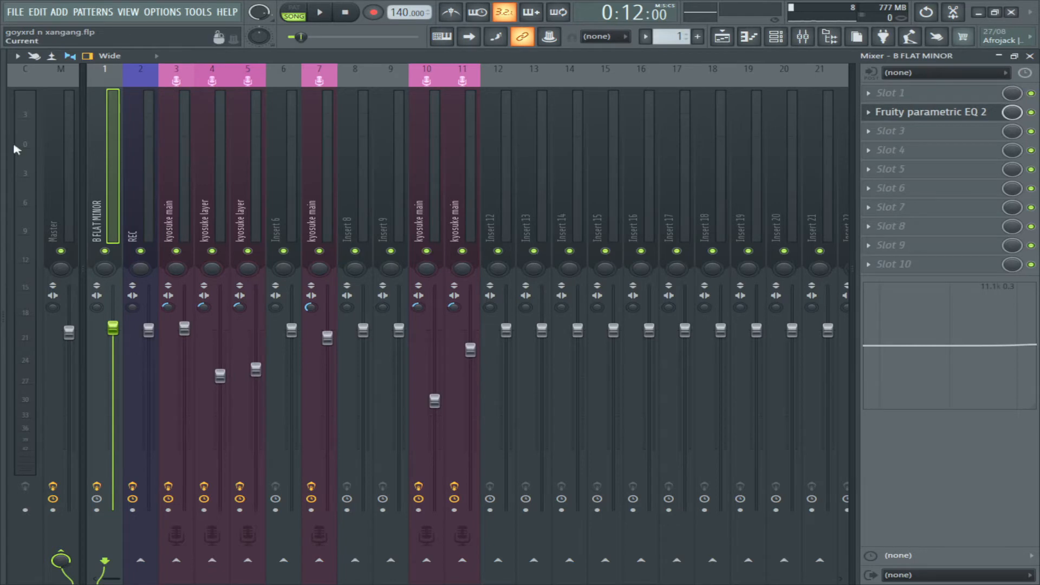
Reveal the file browser and expand Drumkits and its Vocal Presets folder down to the official presets
left_click_drag(5, 148, 118, 145)
left_click(59, 238)
left_click(59, 252)
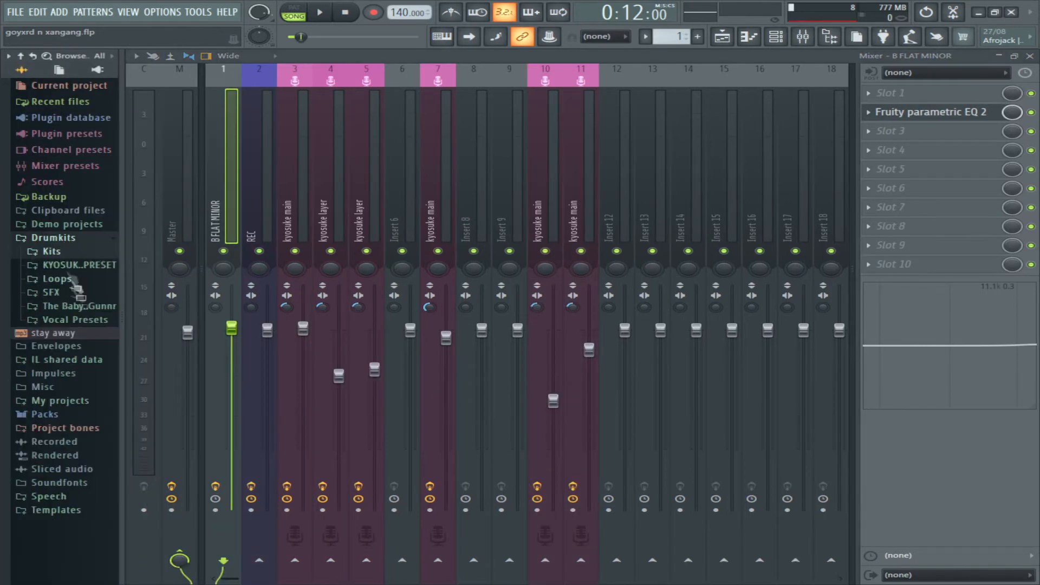
left_click(71, 320)
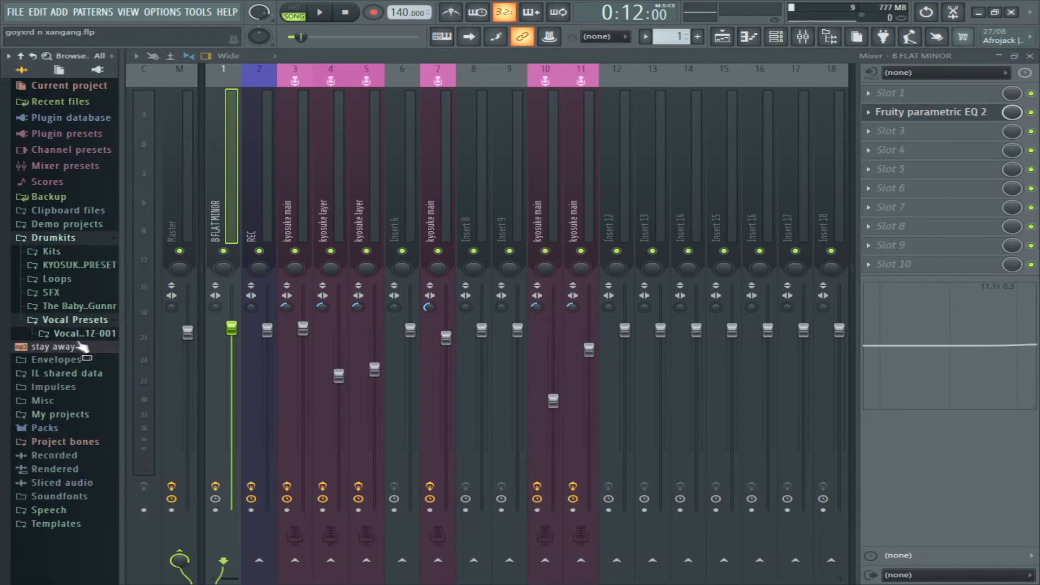
left_click(88, 333)
left_click(89, 347)
left_click(92, 374)
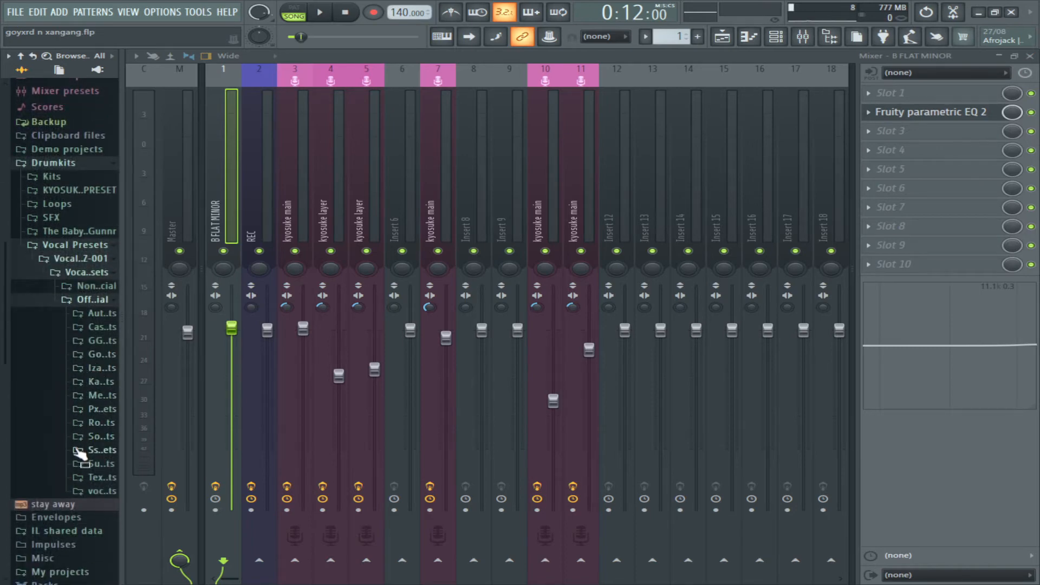
Load a main vocal preset from the "old" subfolder of the official vocal presets onto mixer insert 3
left_click(87, 464)
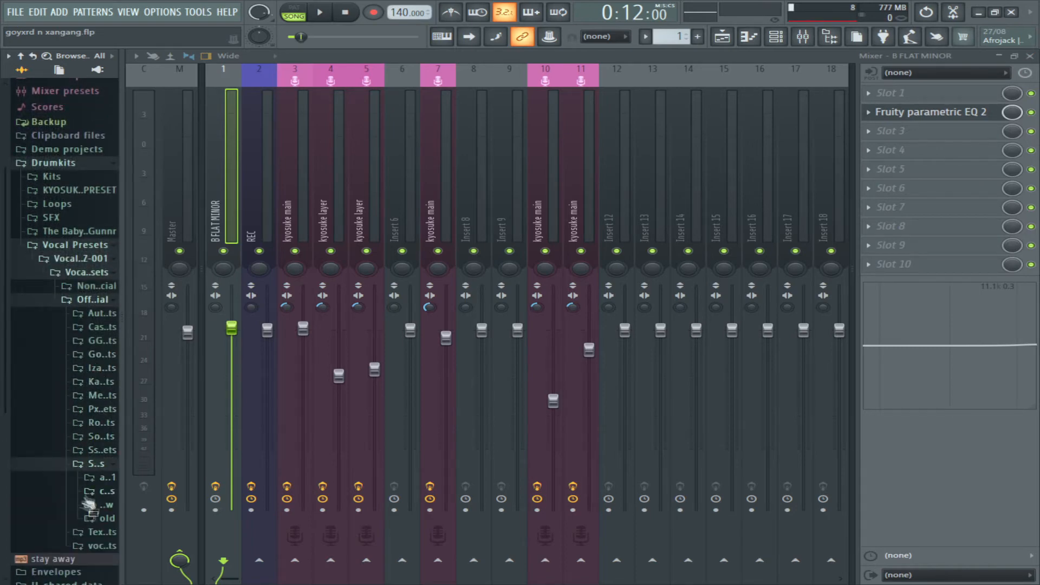
left_click(90, 505)
left_click(82, 479)
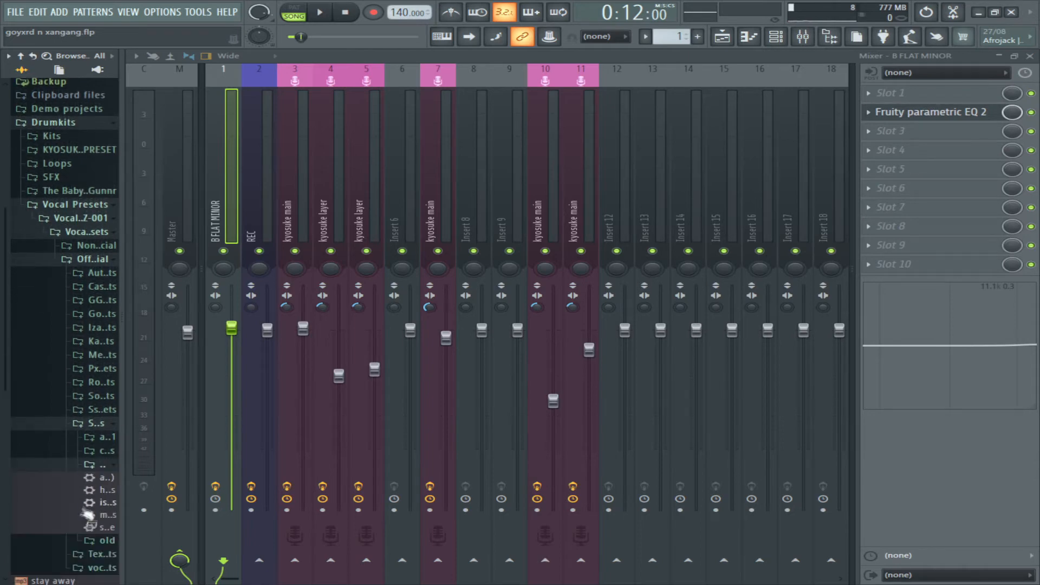
left_click(90, 464)
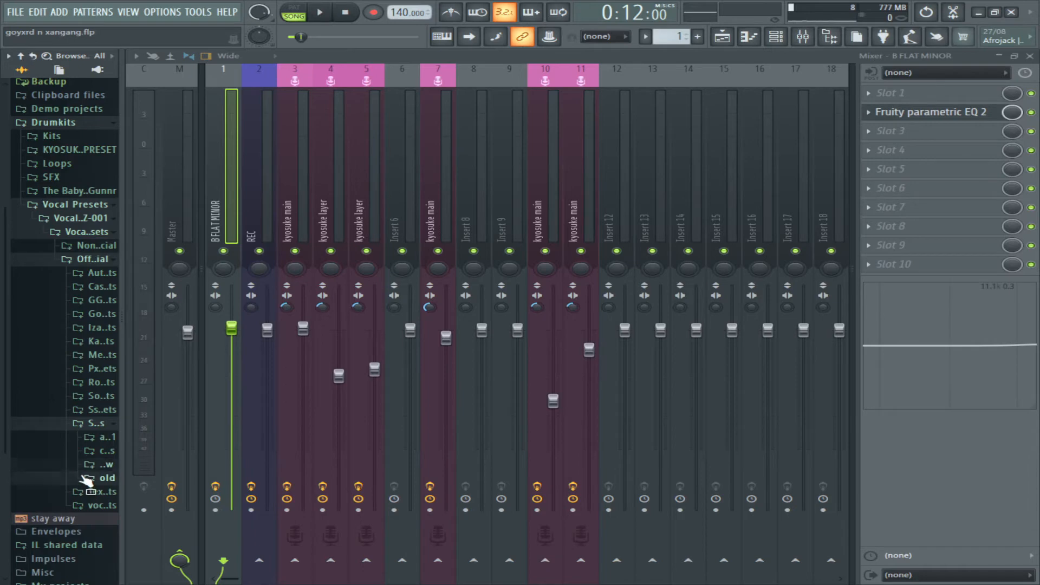
left_click_drag(98, 443, 299, 222)
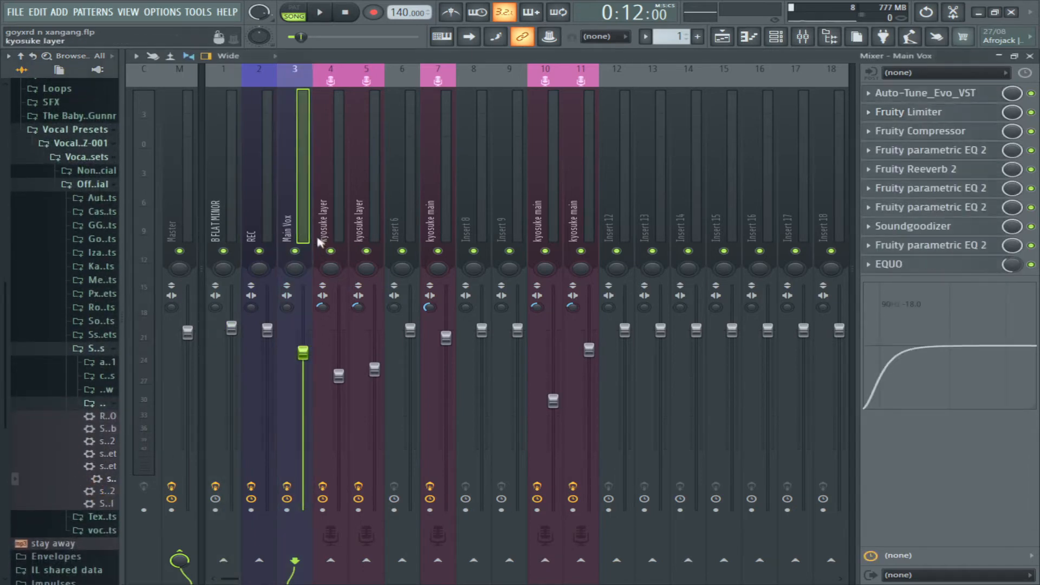
Inspect Auto-Tune_Evo_VST and the slot 4 parametric EQ on Main Vox, and solo the insert during a short playback
left_click(899, 94)
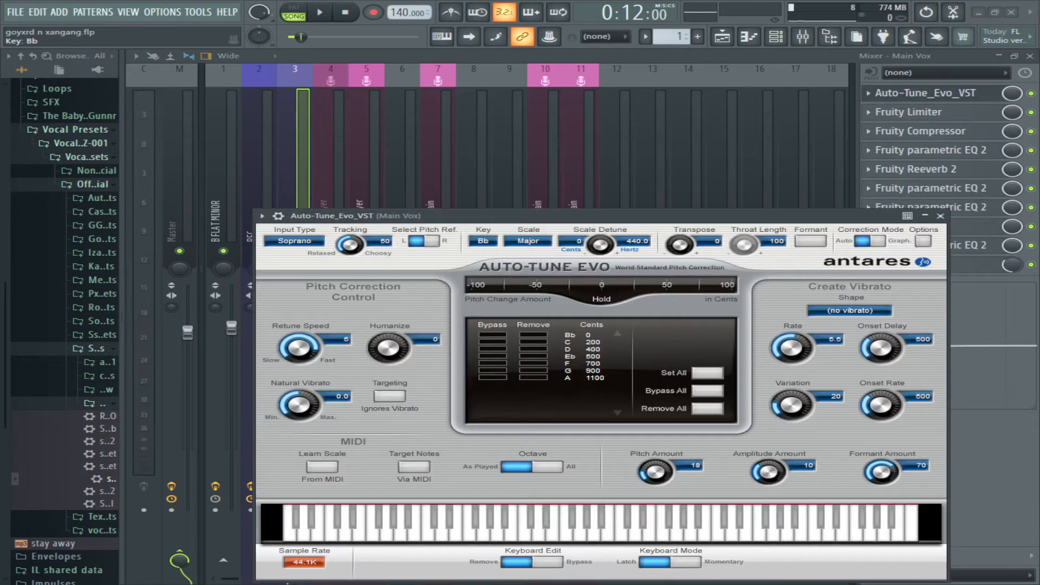
key("Escape")
key("space")
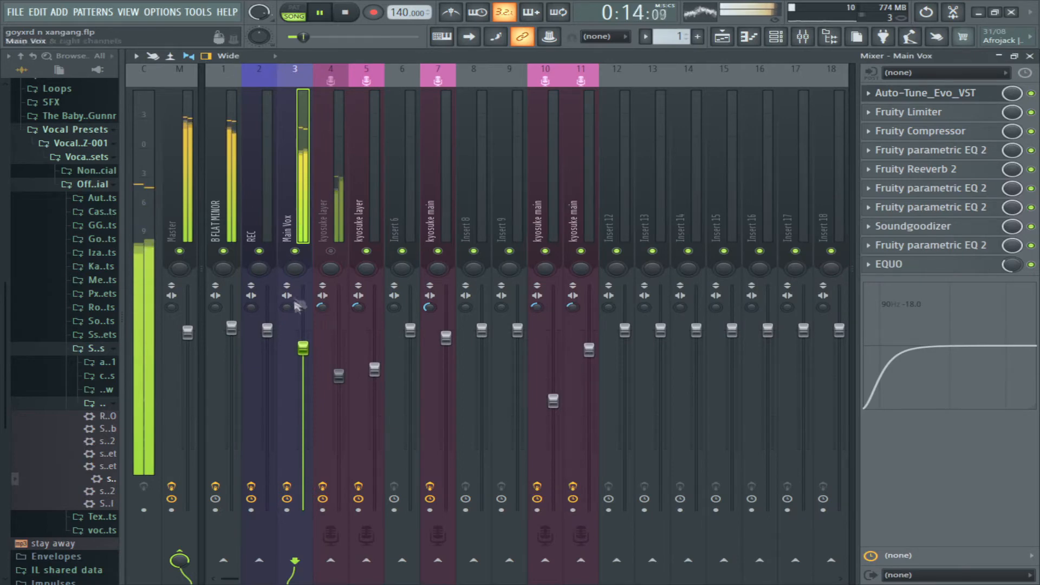
right_click(292, 253)
key("space")
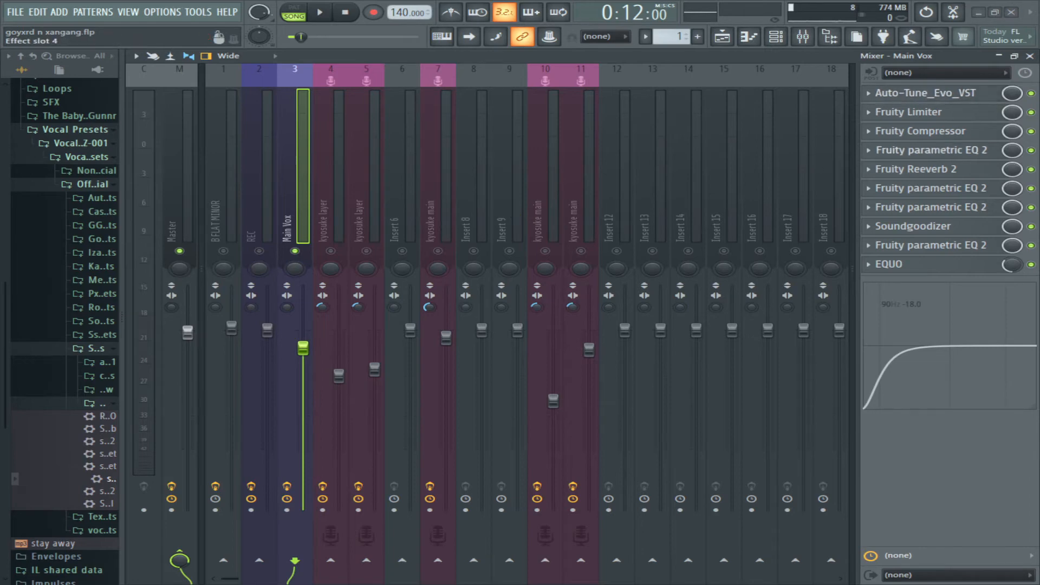
left_click(921, 151)
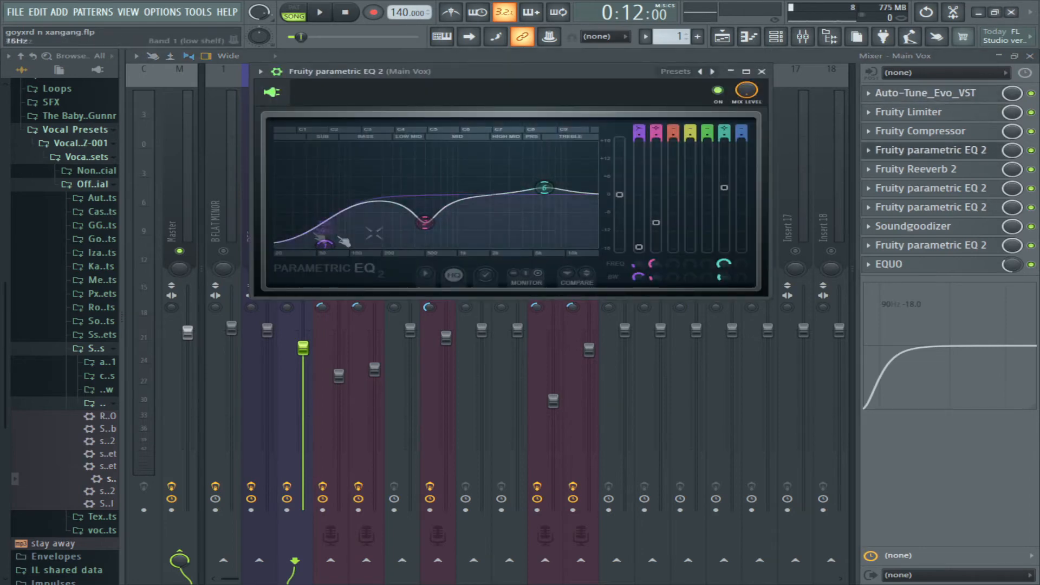
left_click(980, 155)
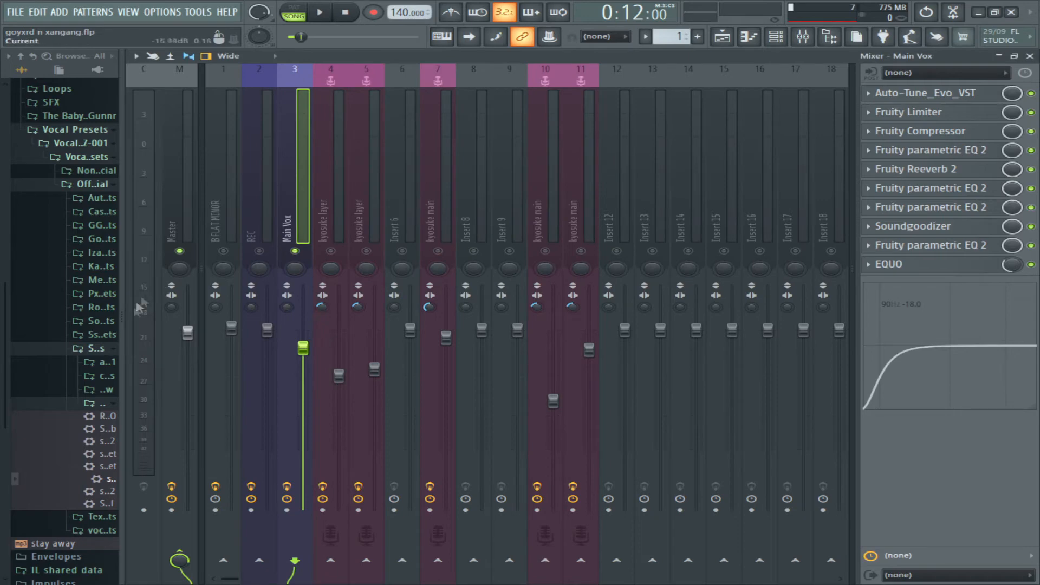
Collapse the open preset subfolders and load the Bent preset from the second official vocal presets folder onto mixer insert 3
left_click(89, 403)
left_click(88, 401)
left_click(84, 377)
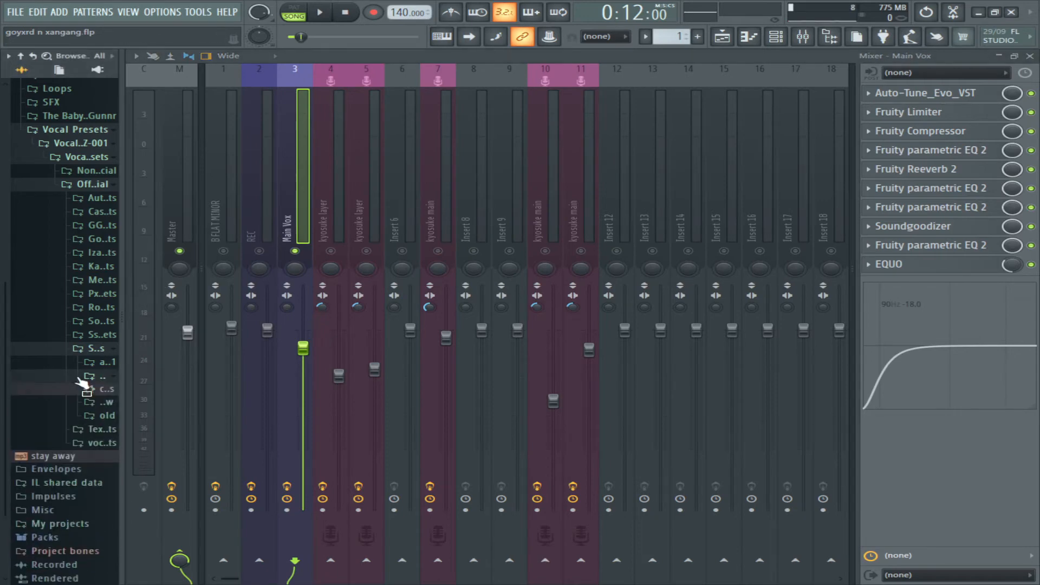
left_click(77, 349)
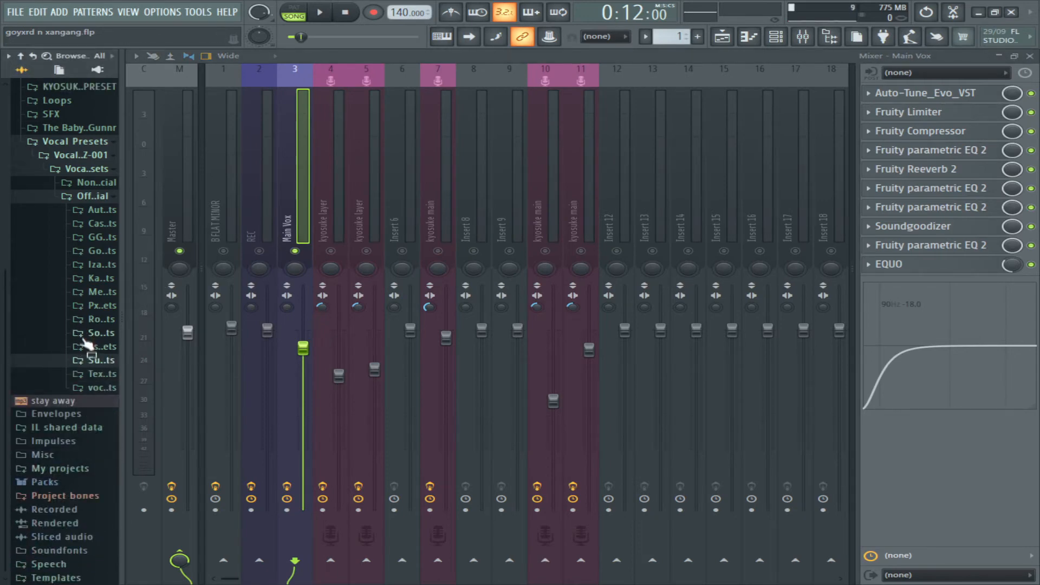
left_click(84, 339)
left_click(84, 336)
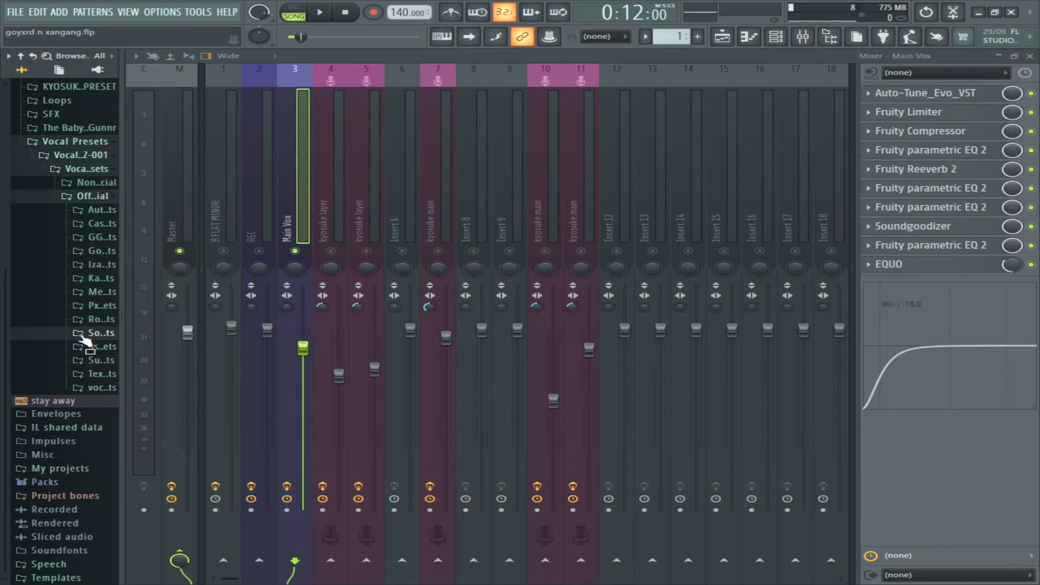
left_click(92, 224)
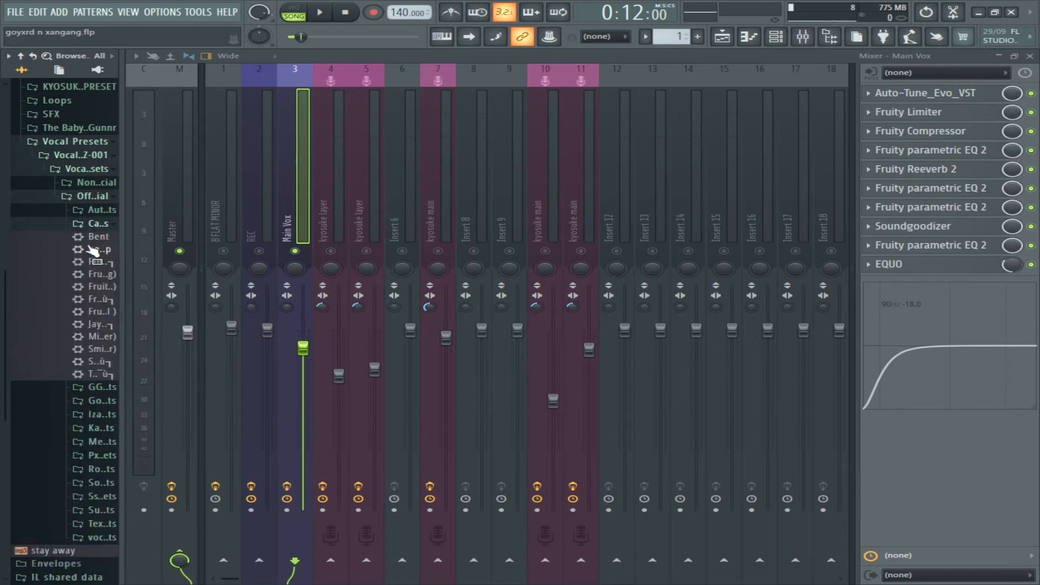
left_click_drag(84, 249, 291, 229)
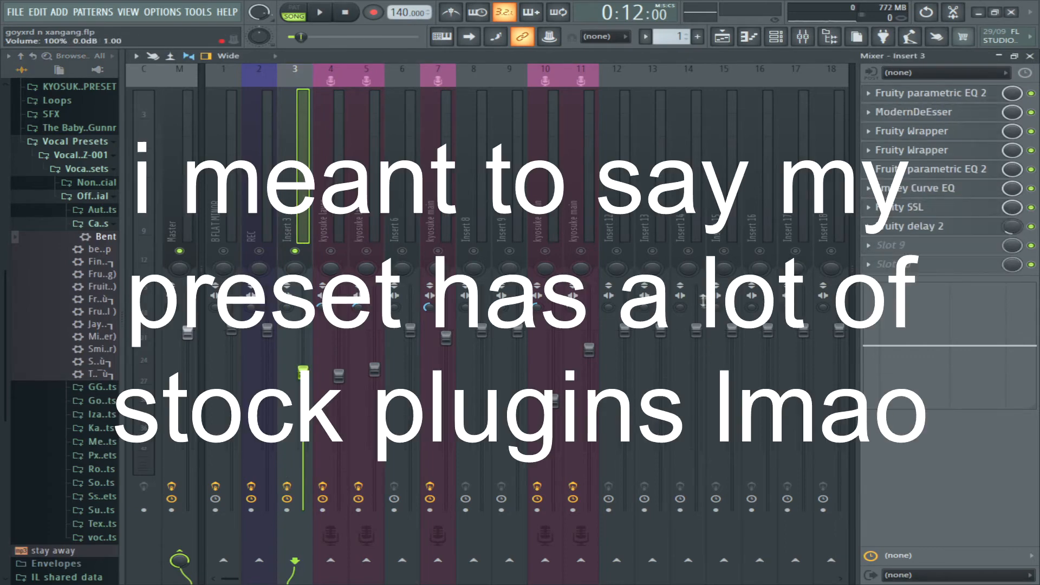
Examine the T-De-Esser settings on the first kyosuke layer insert
left_click(325, 227)
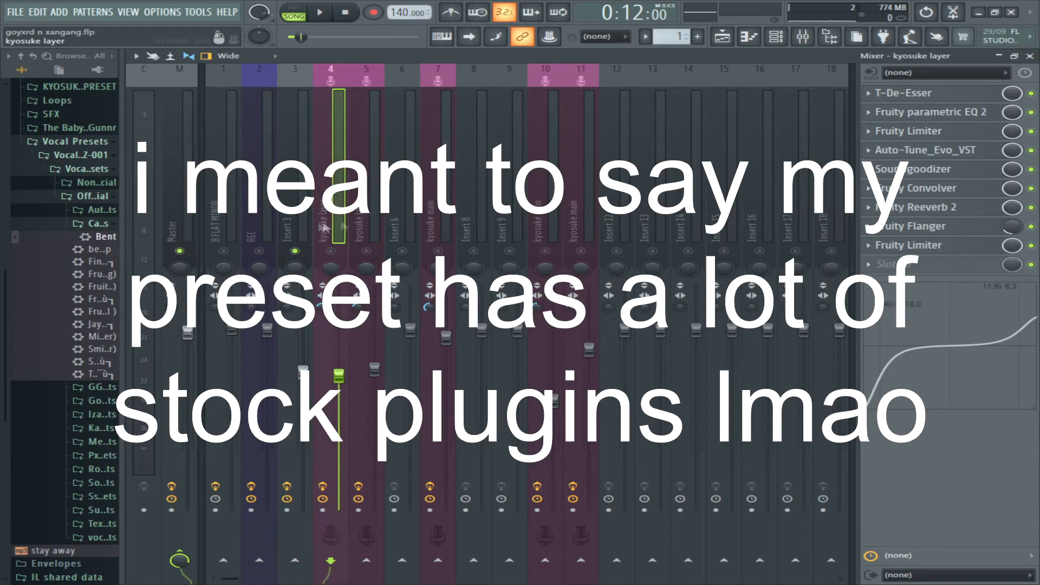
left_click(930, 99)
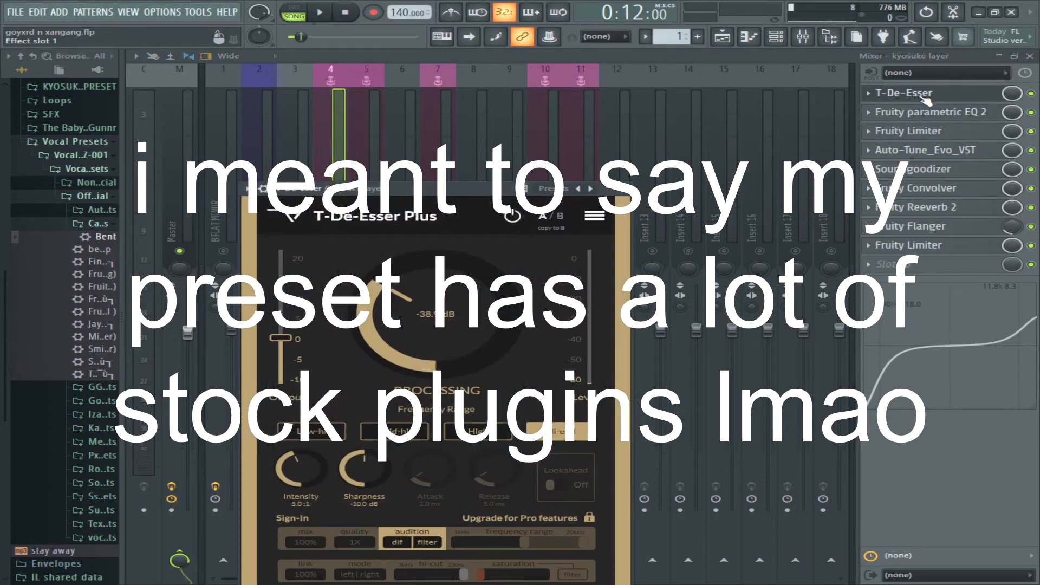
left_click(917, 93)
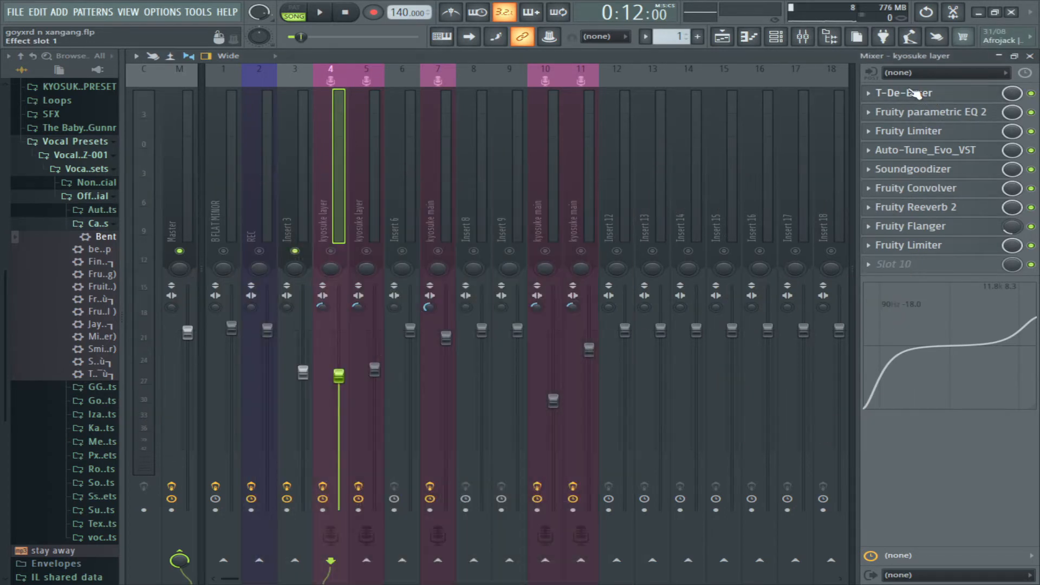
Raise the volume of insert 3, check its ModernDeEsser, and audition the Bent preset with a short playback
left_click(285, 337)
left_click_drag(316, 368, 316, 349)
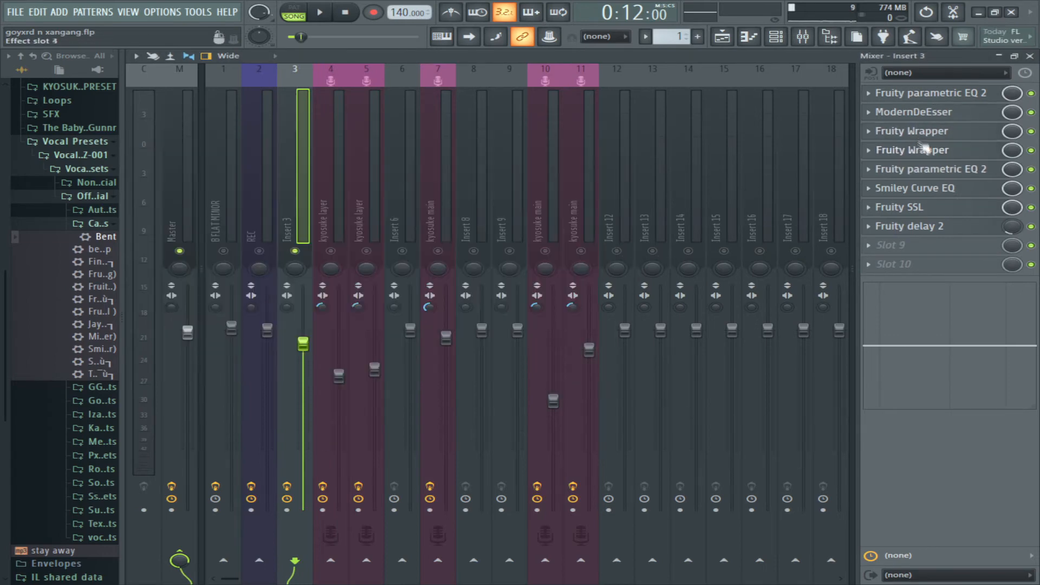
left_click(930, 114)
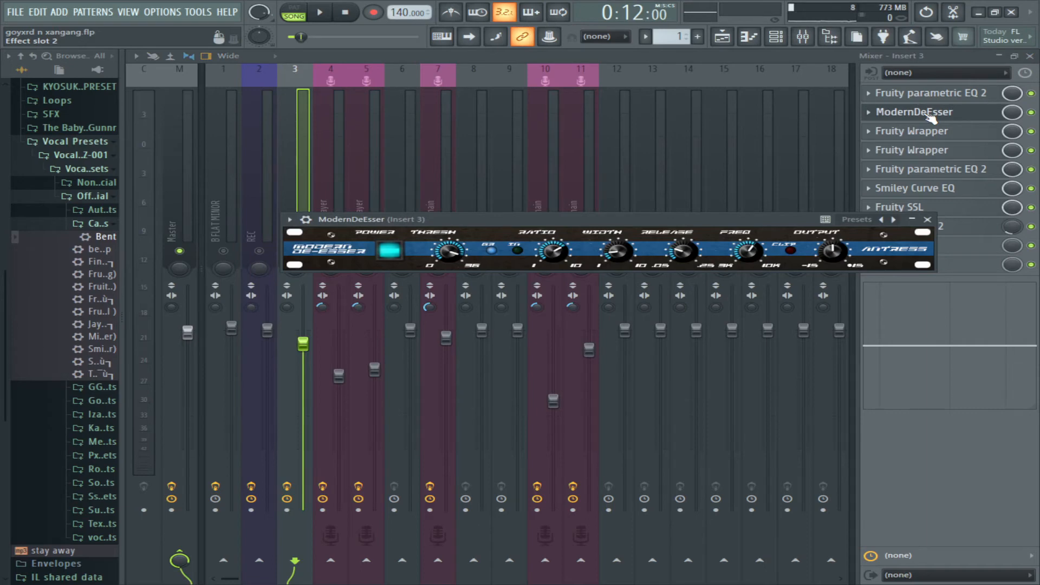
left_click(930, 114)
left_click_drag(80, 349, 323, 207)
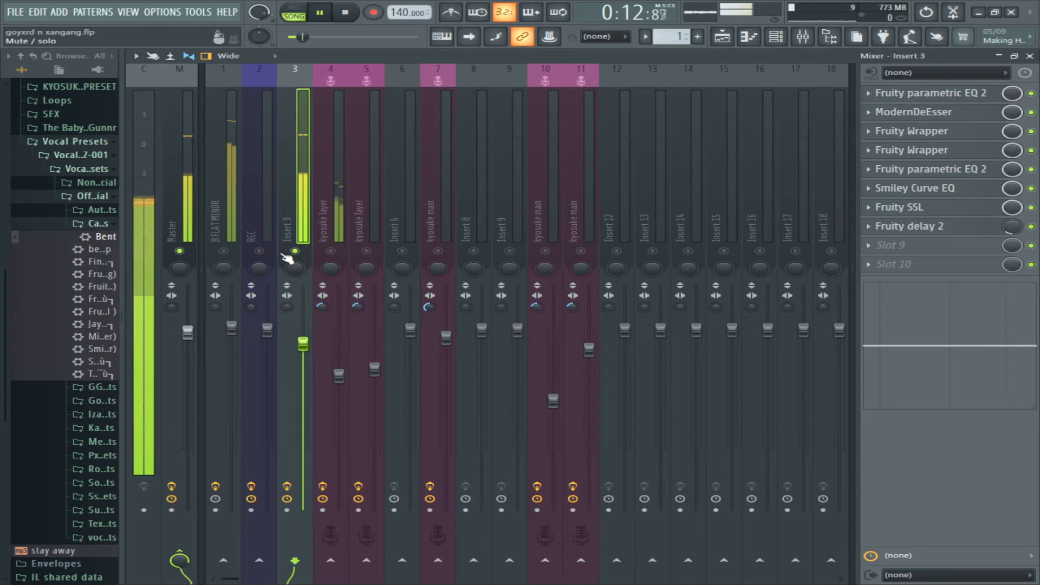
key("space")
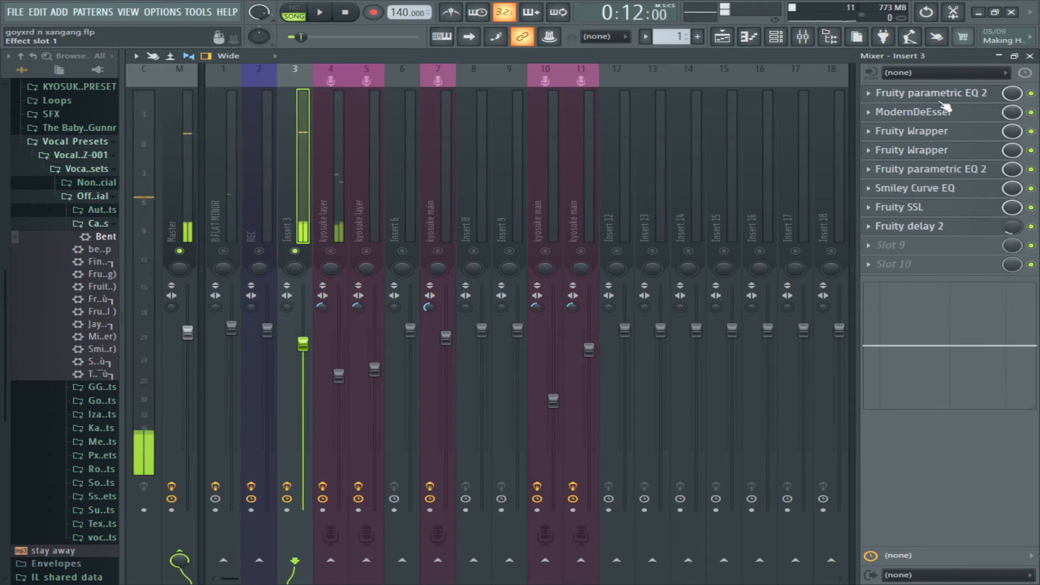
Look through the two parametric EQs, Fruity SSL and Fruity delay 2 in the effect chain of insert 3
left_click(921, 93)
left_click(925, 93)
left_click(970, 207)
left_click(970, 207)
left_click(974, 226)
left_click(973, 226)
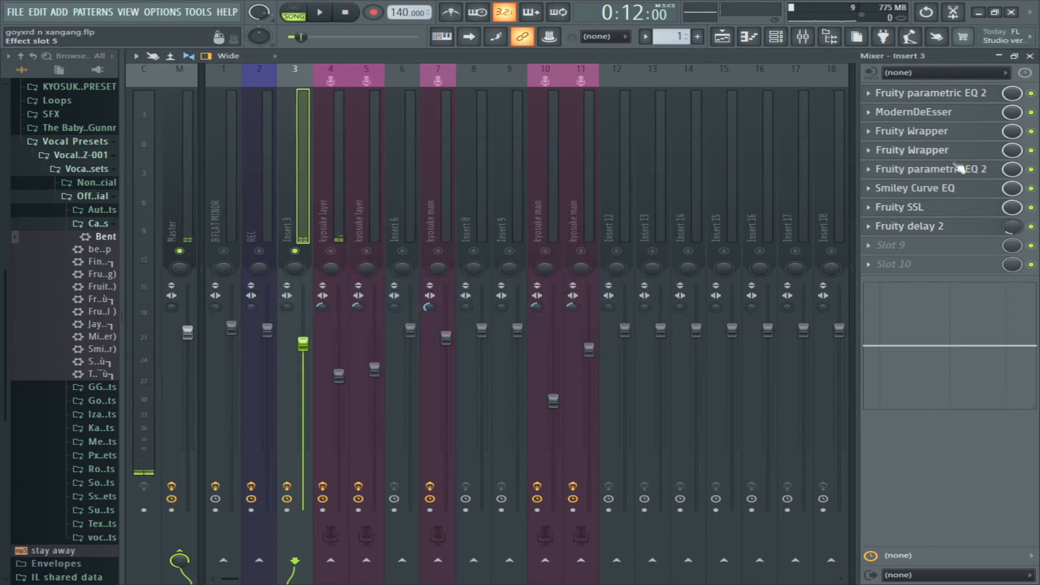
left_click(960, 169)
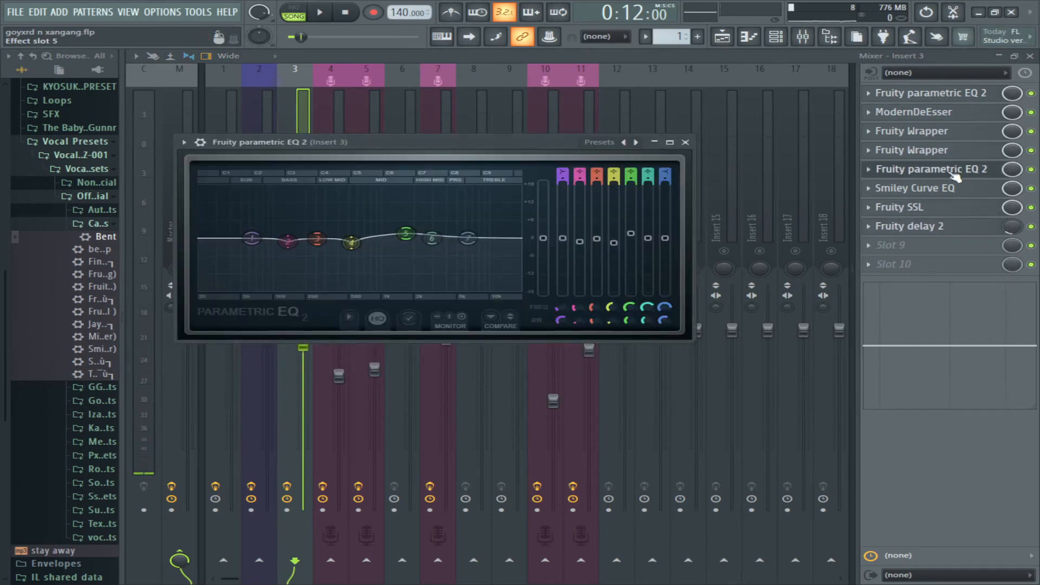
left_click(954, 171)
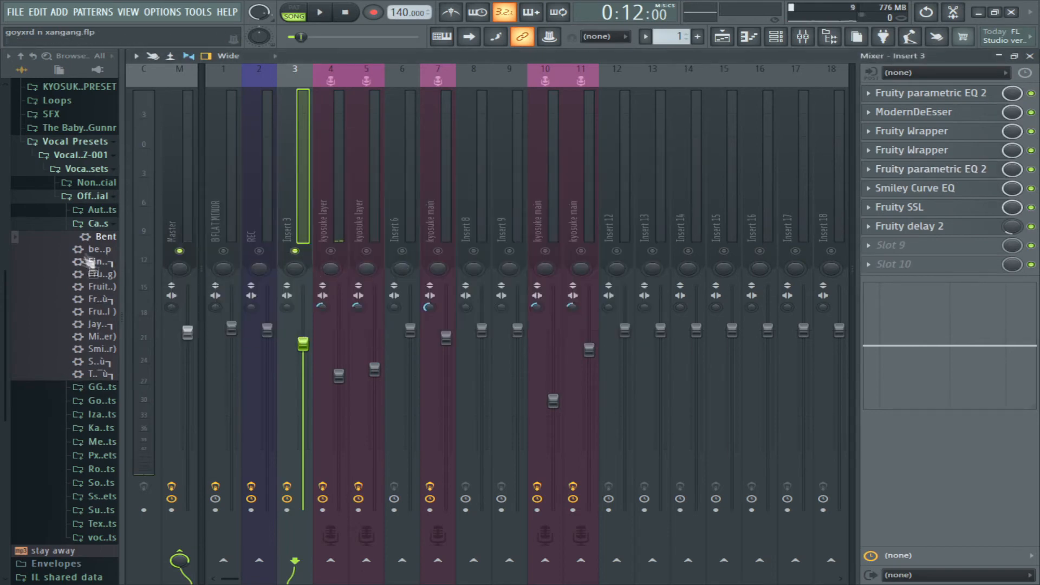
Collapse the Vocal Presets folder and load kyosuke preset from the KYOSUKE preset folder onto mixer insert 3
left_click(97, 196)
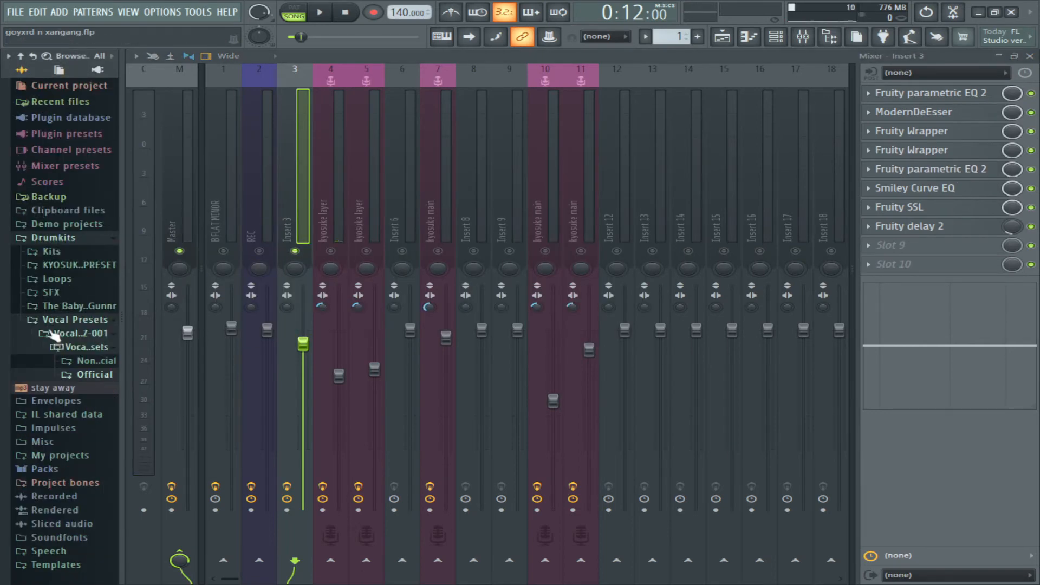
left_click(67, 319)
left_click(70, 264)
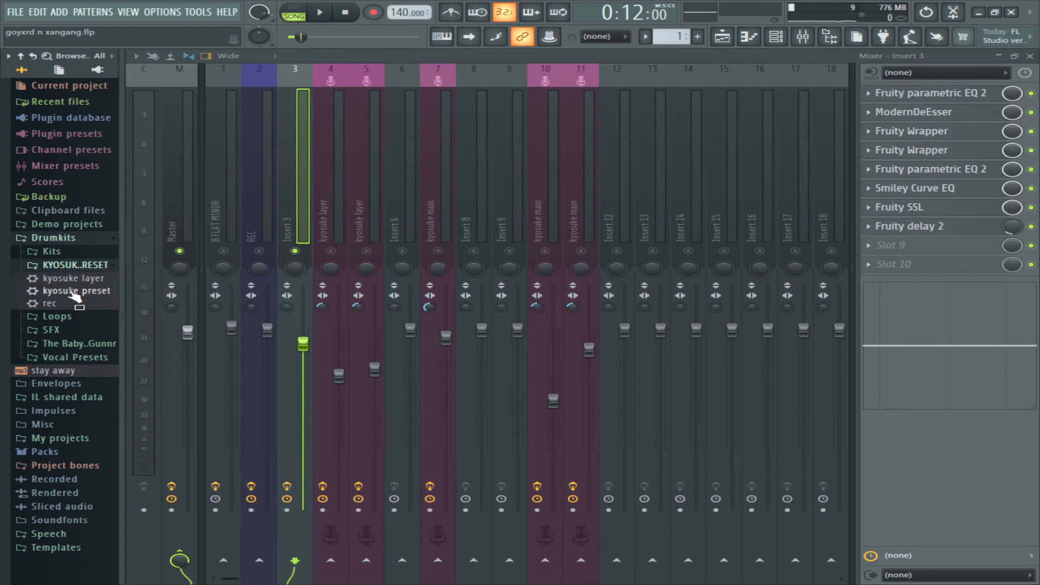
left_click_drag(242, 278, 295, 261)
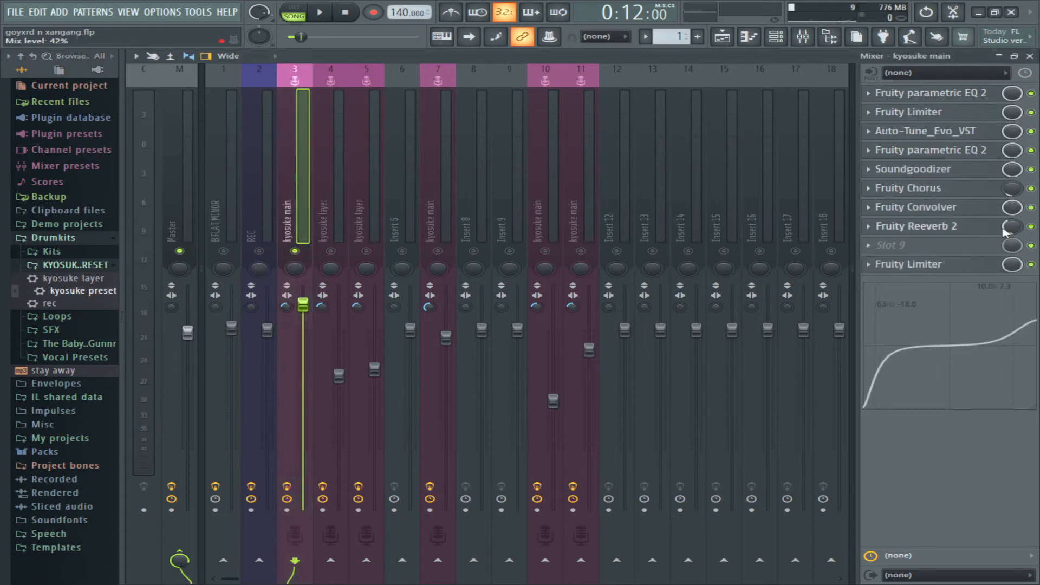
Check the Auto-Tune_Evo_VST key on insert 3, take the insert out of solo, and lower its volume slightly during playback
left_click(924, 130)
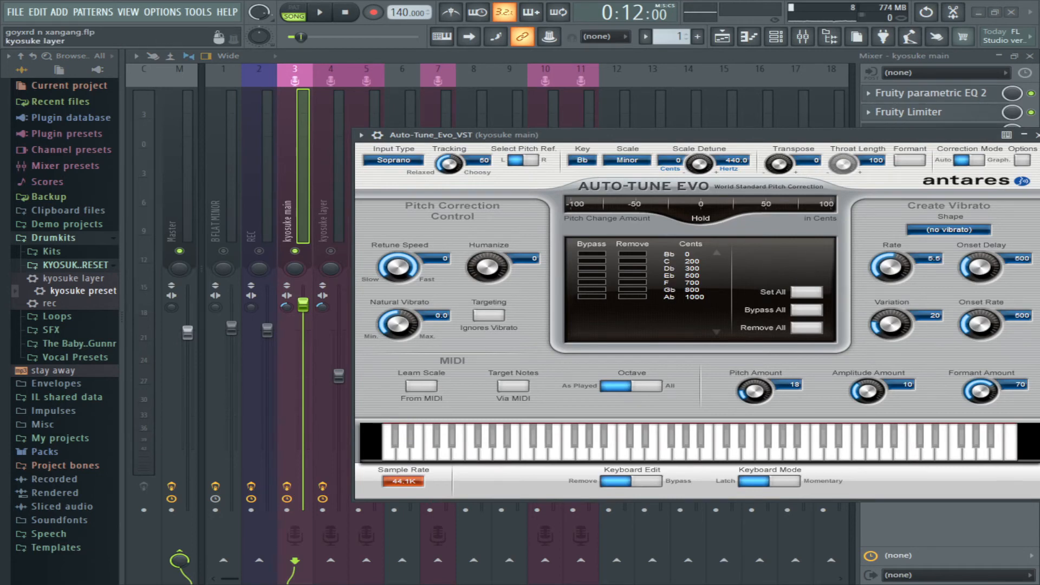
left_click(296, 295)
key("space")
left_click_drag(303, 305, 303, 324)
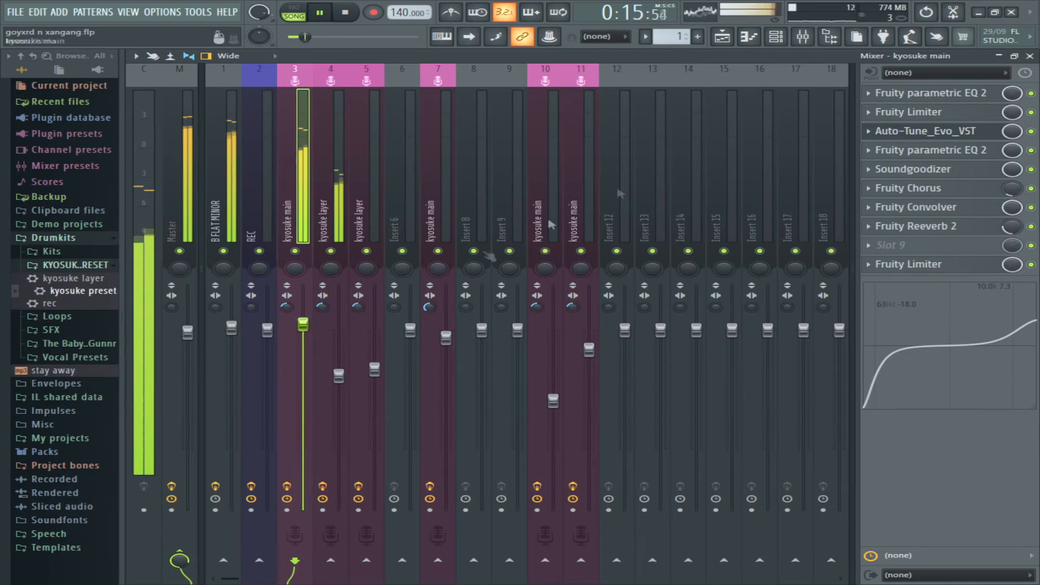
Close the mixer and the Auto-Tune window, stop playback, and review the recorded vocal clips across the playlist
left_click(1030, 55)
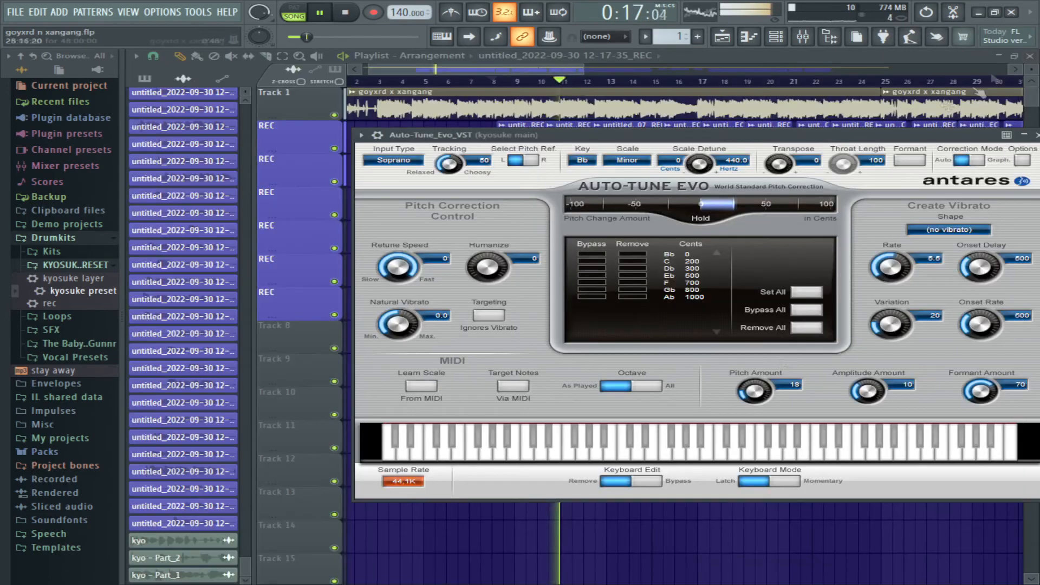
left_click(827, 546)
scroll(585, 304, "down", 6)
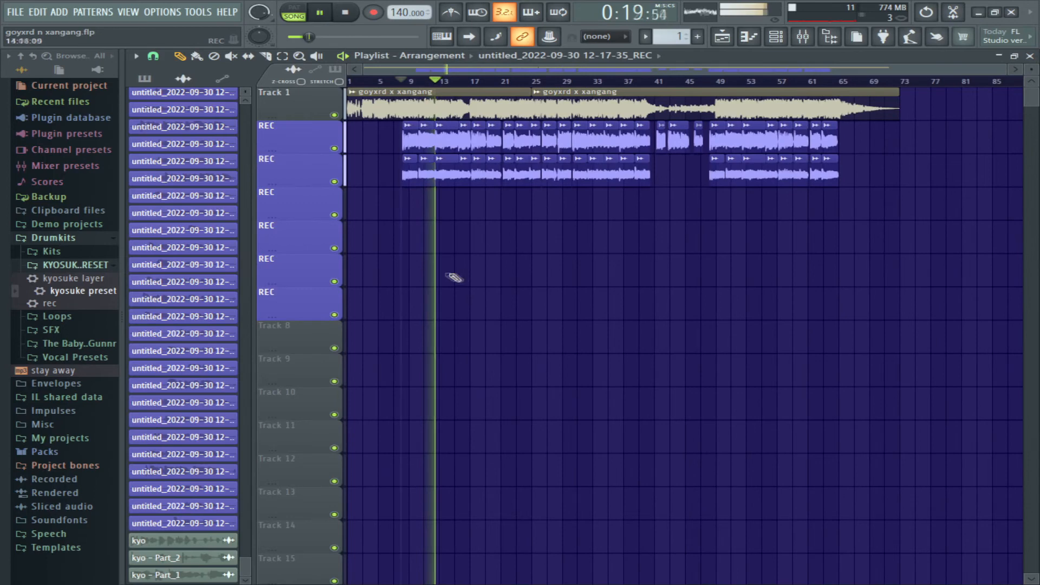
key("space")
scroll(454, 278, "up", 8)
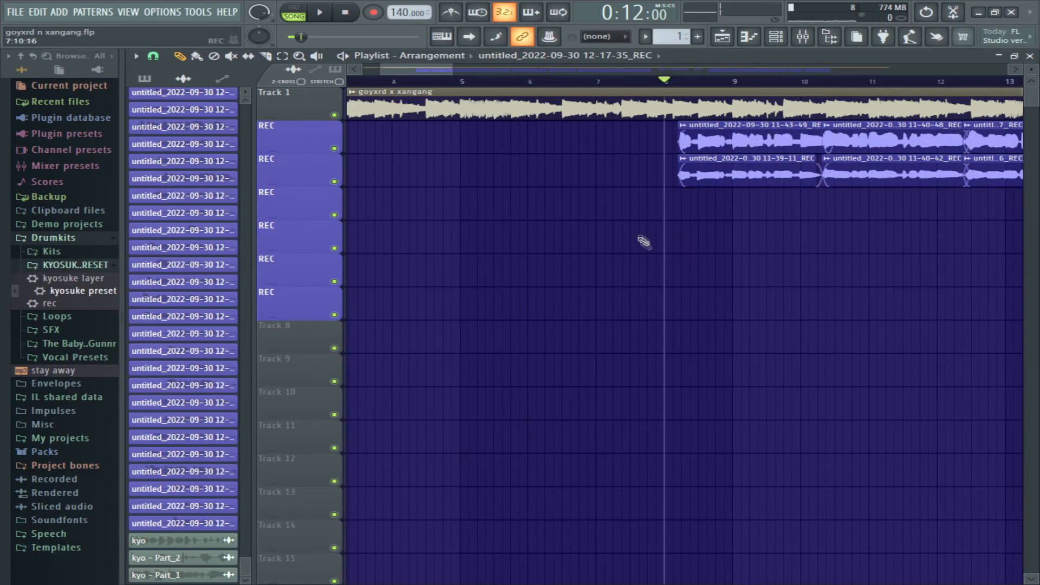
scroll(645, 243, "down", 4)
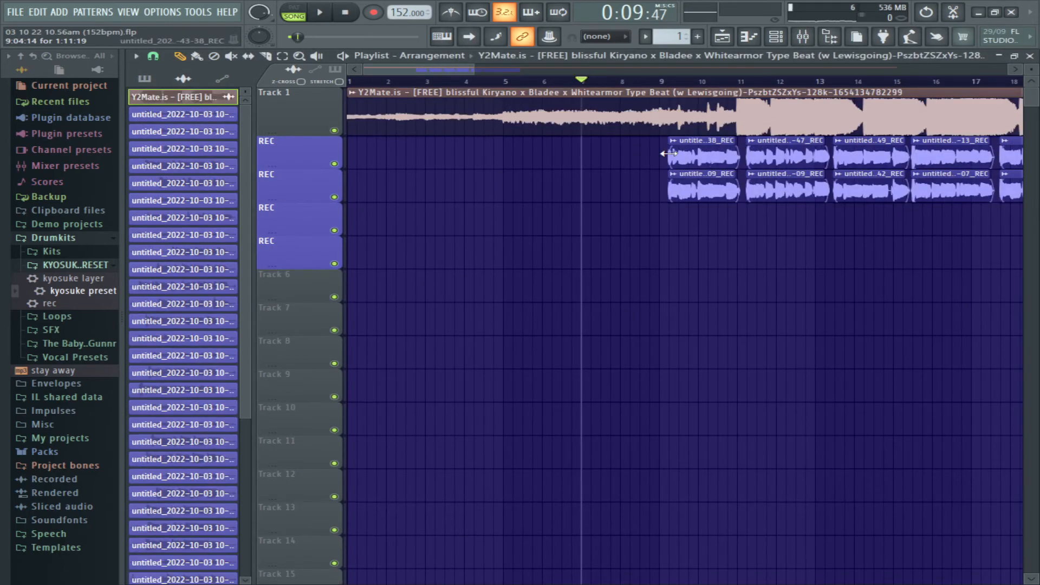
Place the playhead just before the vocals in the 152 bpm project and review its kyosuke main and insert 5 effect chains
scroll(623, 233, "down", 3)
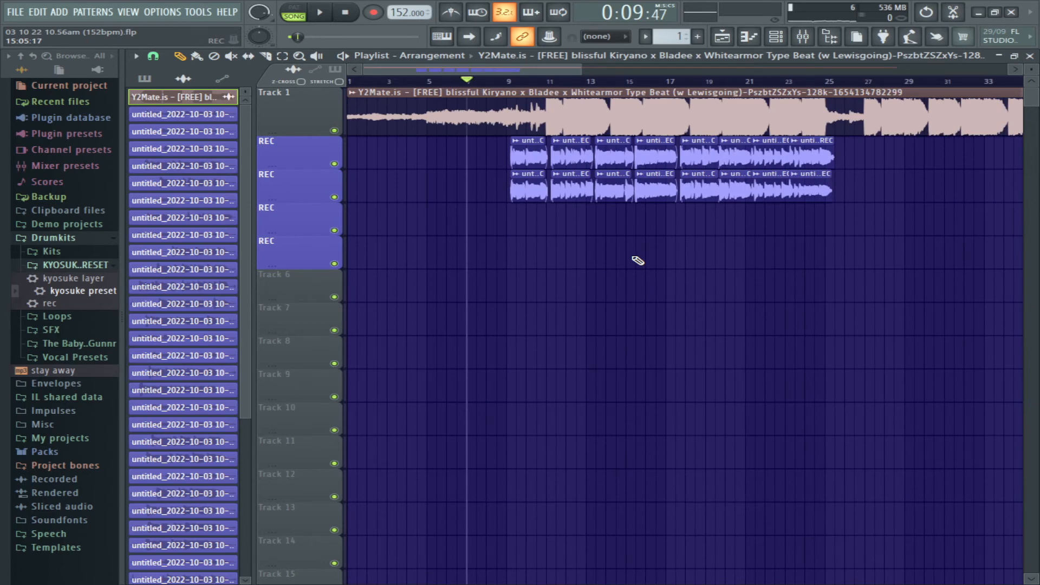
left_click(493, 86)
left_click(786, 37)
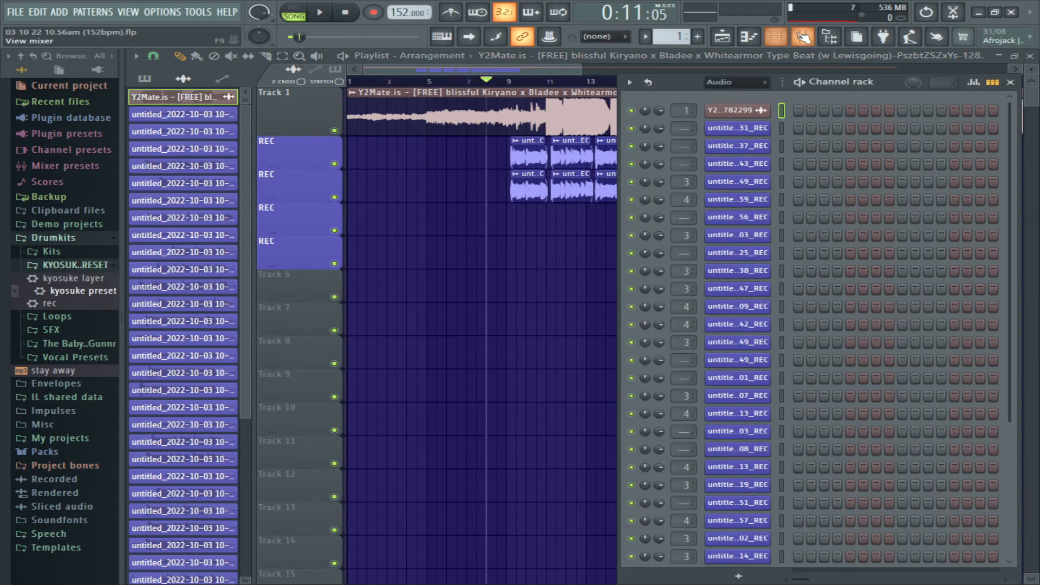
key("F9")
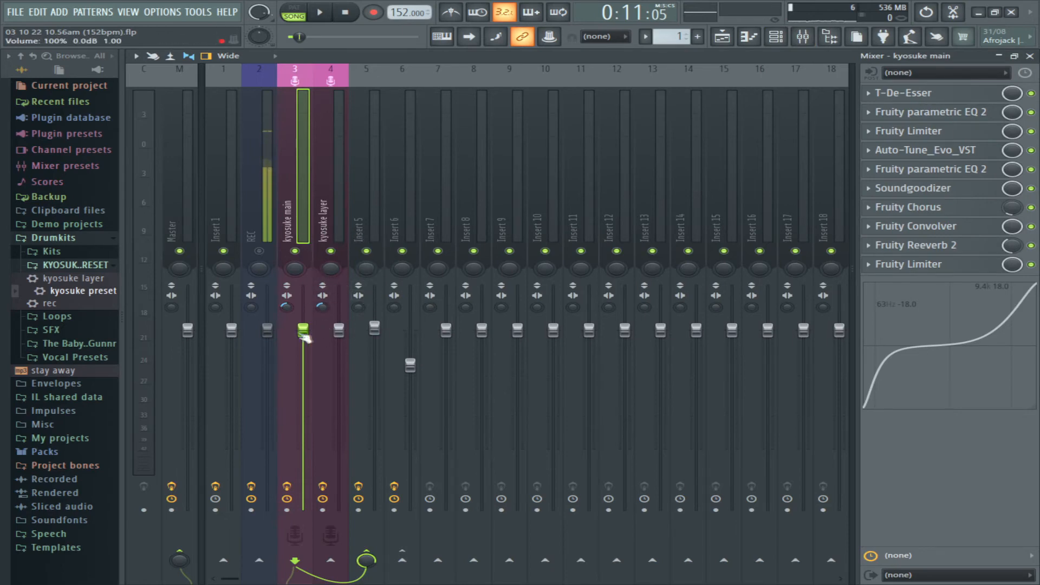
left_click(377, 229)
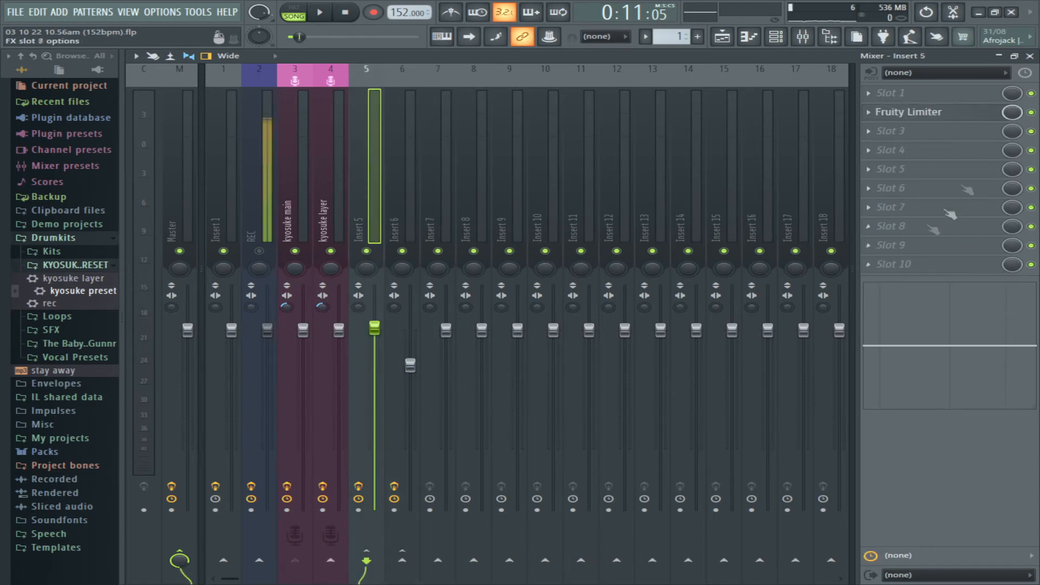
Return to the playlist and play the 152 bpm song through its recorded vocals
left_click(1030, 56)
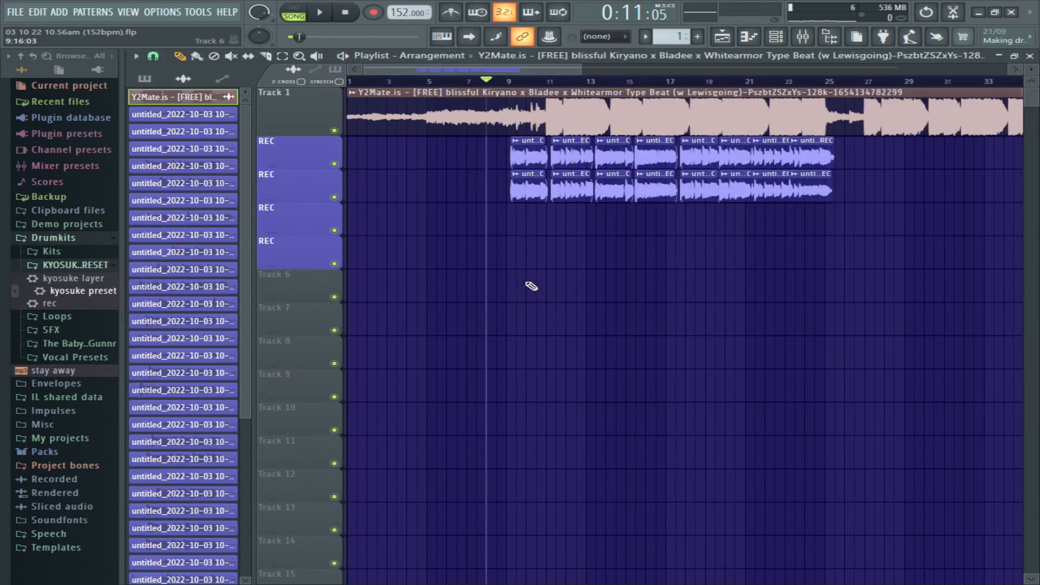
key("space")
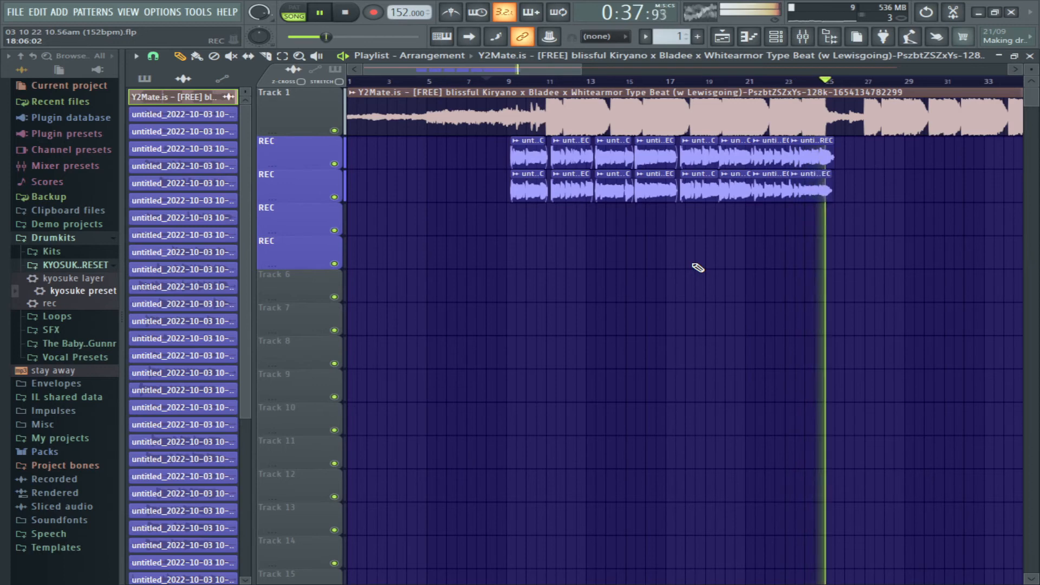
Stop playback of the 152 bpm song and review the kyosuke main chain on insert 3 of the 140 bpm goyxrd n xangang project
key("space")
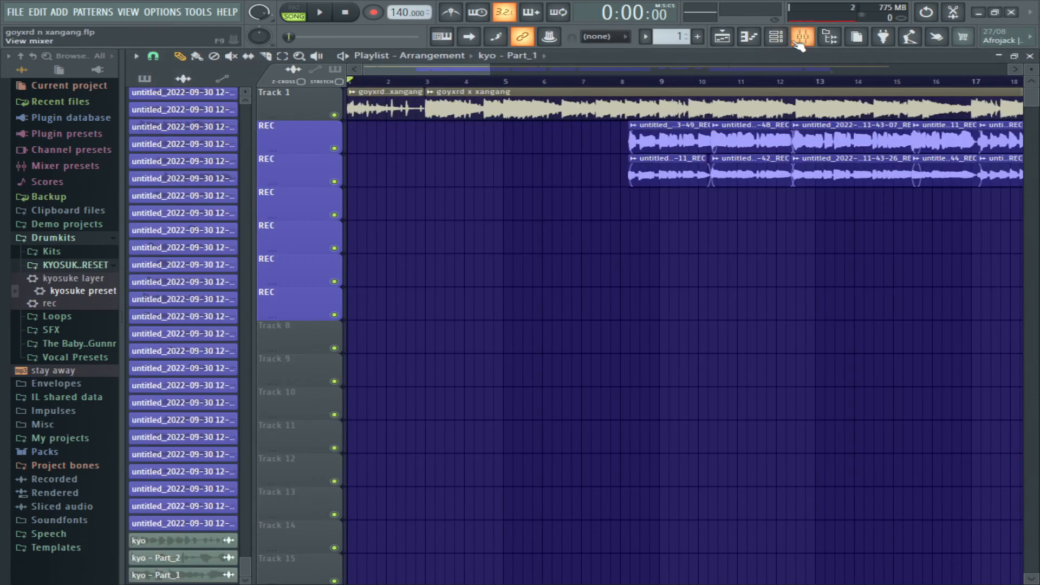
left_click(799, 43)
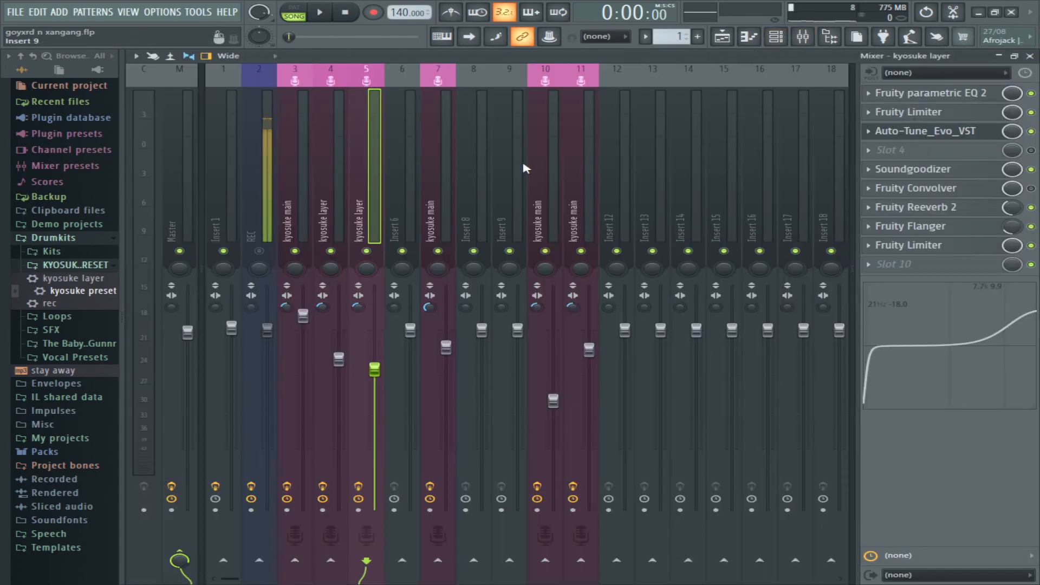
left_click(288, 194)
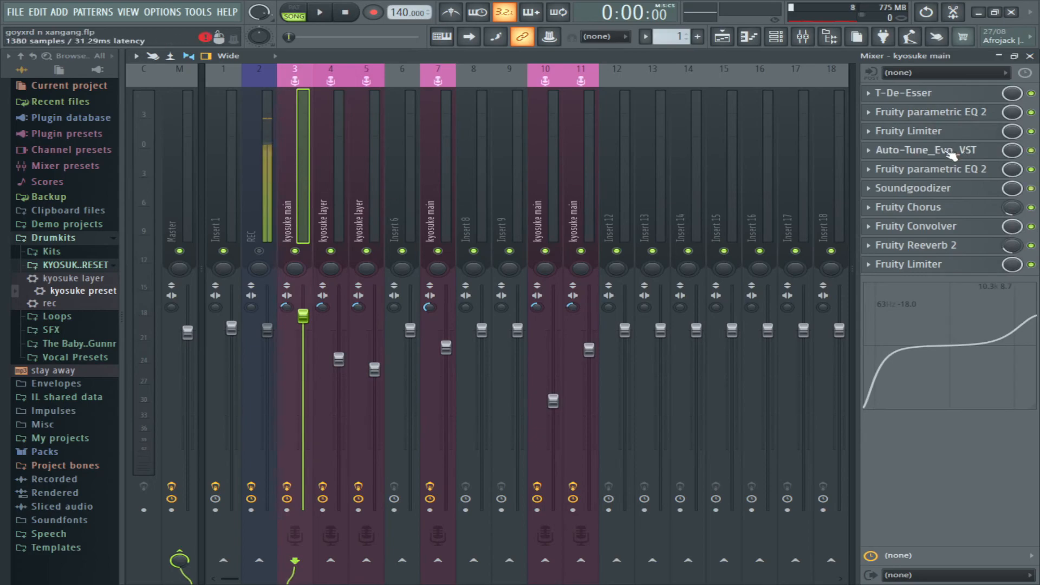
key("F9")
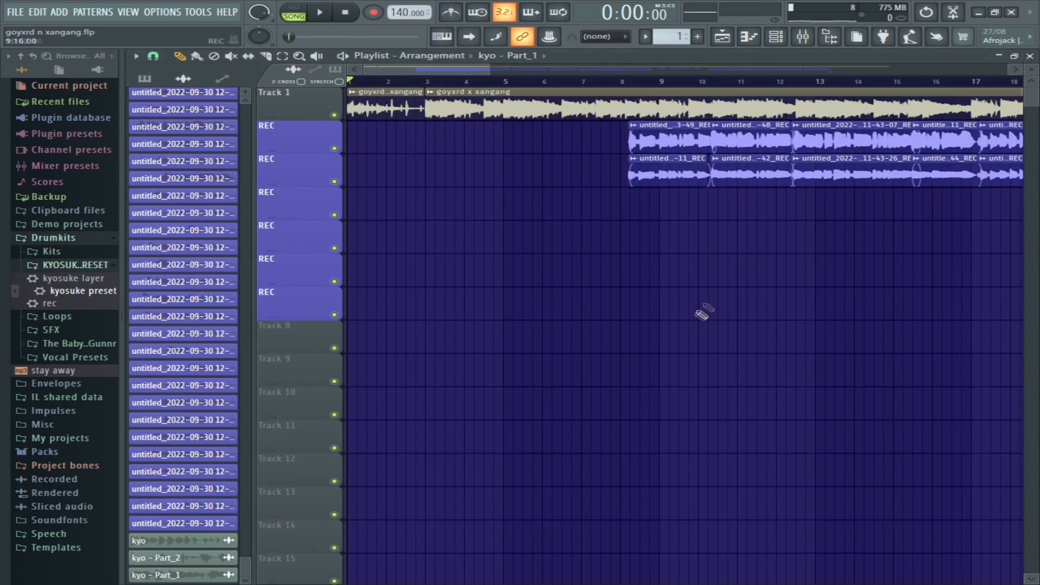
Delete the stray short clip beneath the end of the vocals, and play the song from bar 8, just before the first vocals
scroll(649, 206, "down", 8)
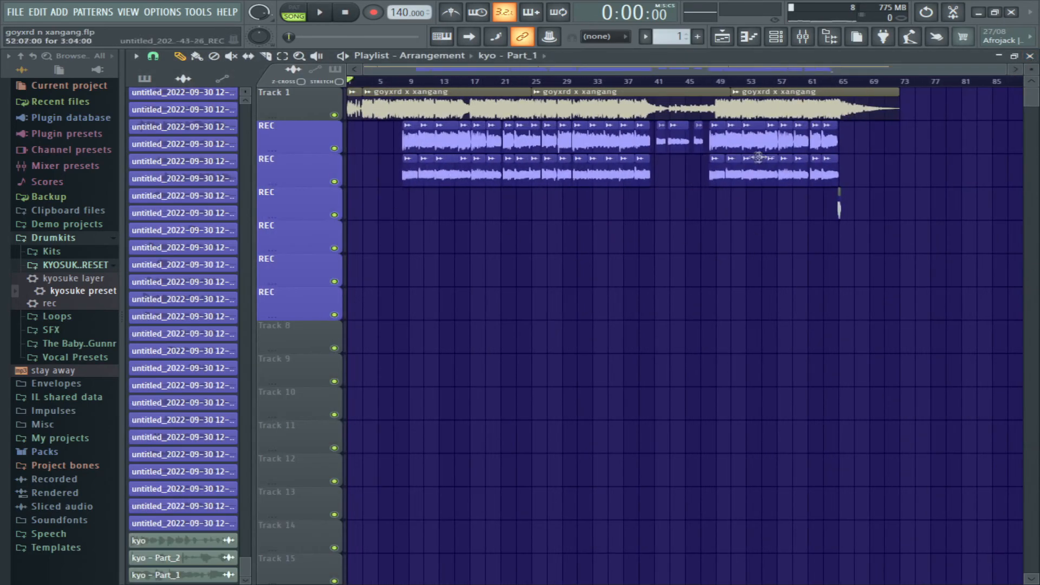
right_click(837, 212)
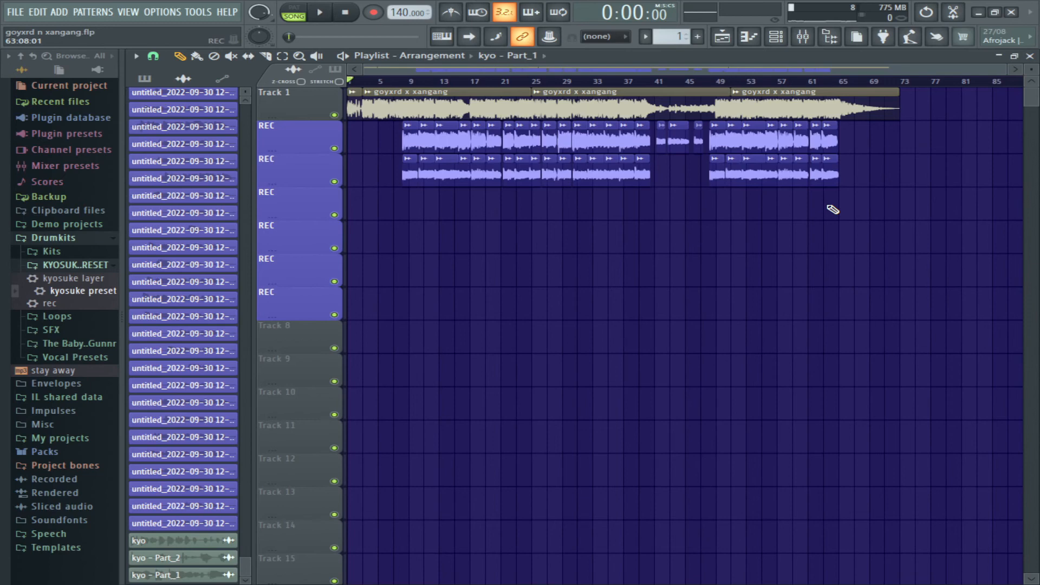
scroll(515, 81, "up", 4)
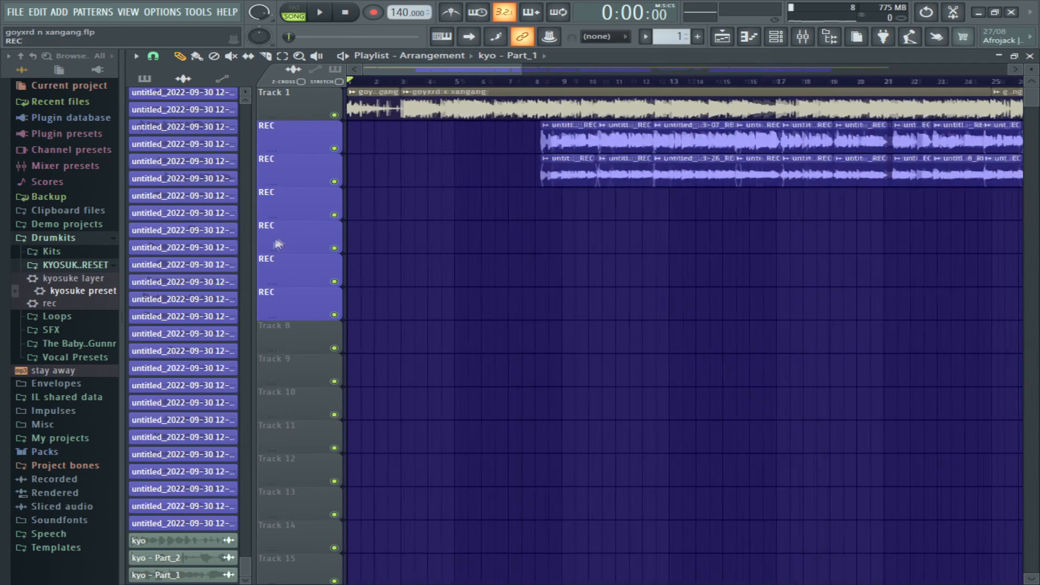
left_click(515, 83)
key("space")
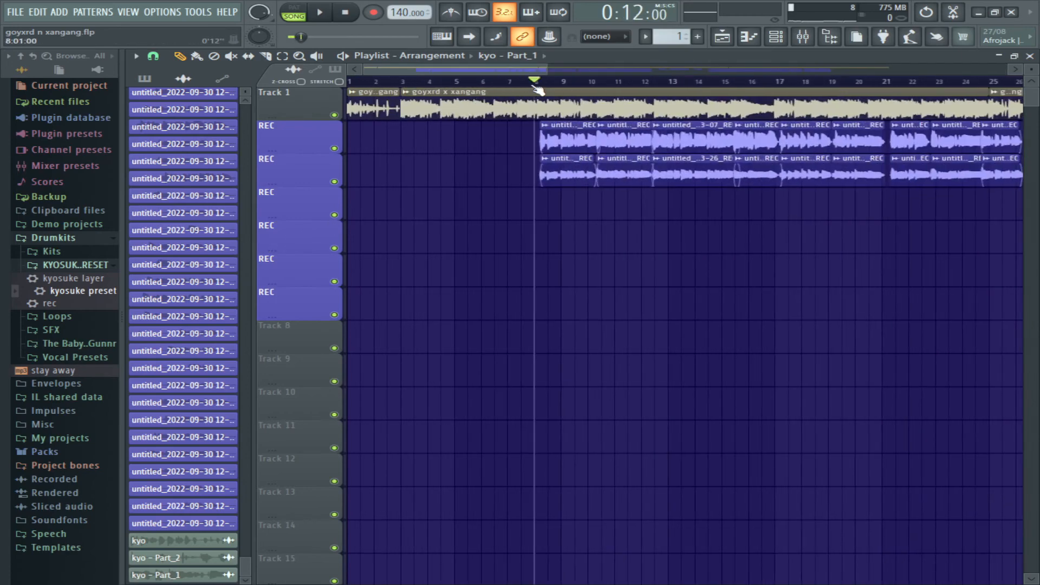
Mute the Track 1 beat and the second REC track to hear the main vocals alone, stop playback, and unmute all tracks
scroll(517, 81, "down", 4)
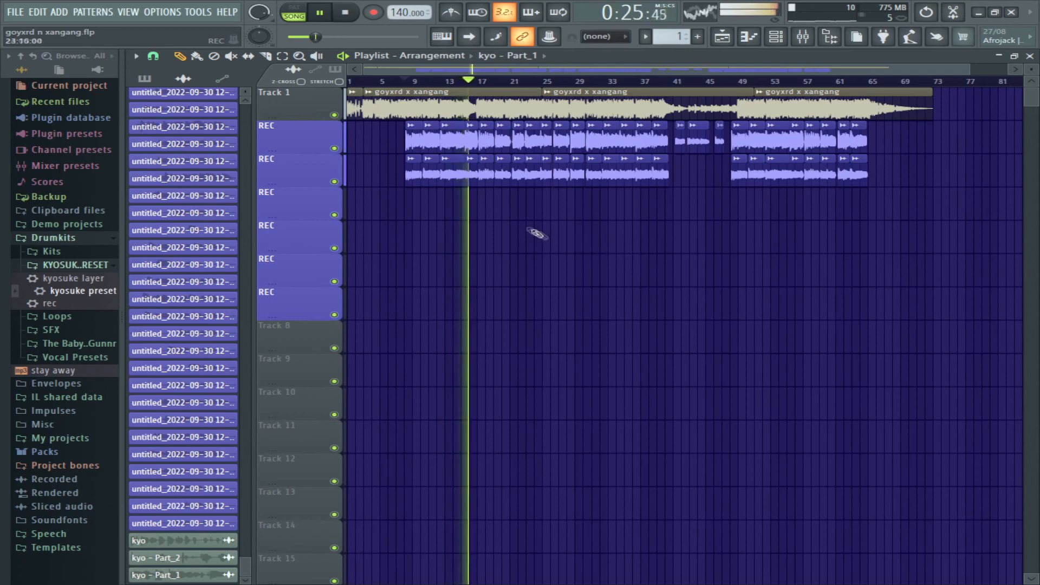
left_click(335, 115)
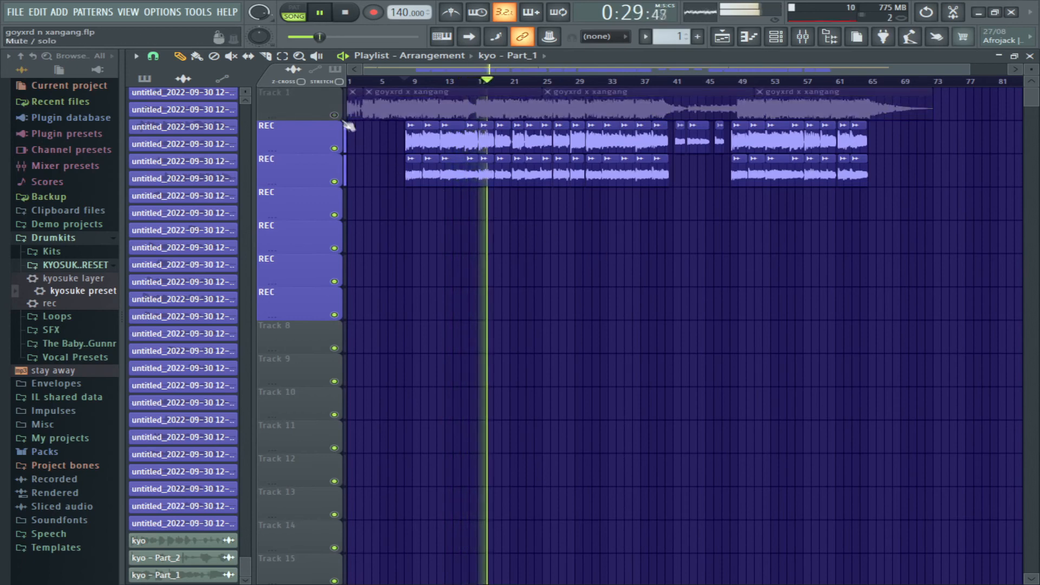
left_click(335, 183)
key("space")
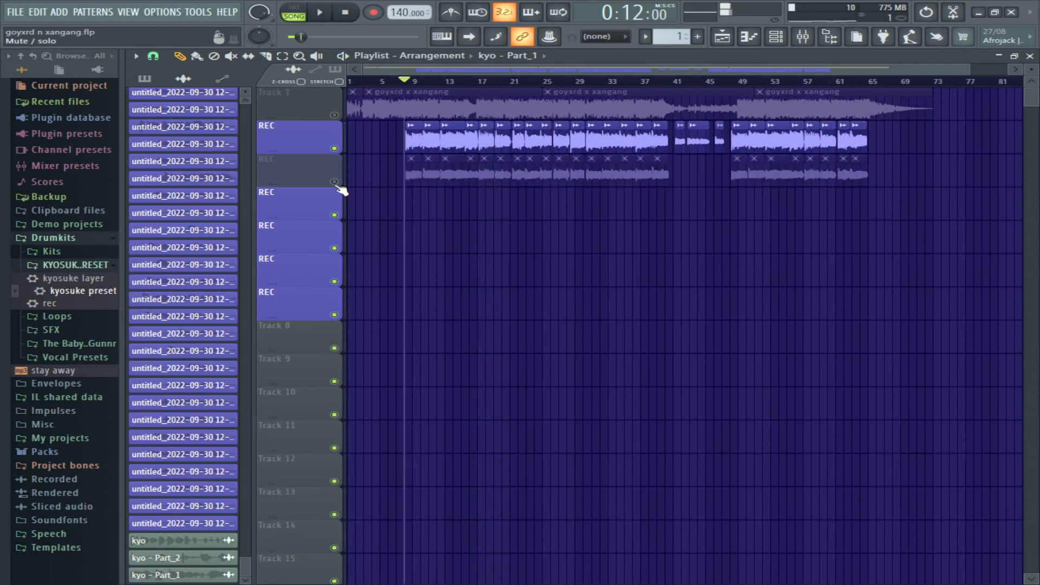
left_click(335, 183, "ctrl")
left_click(336, 183, "ctrl")
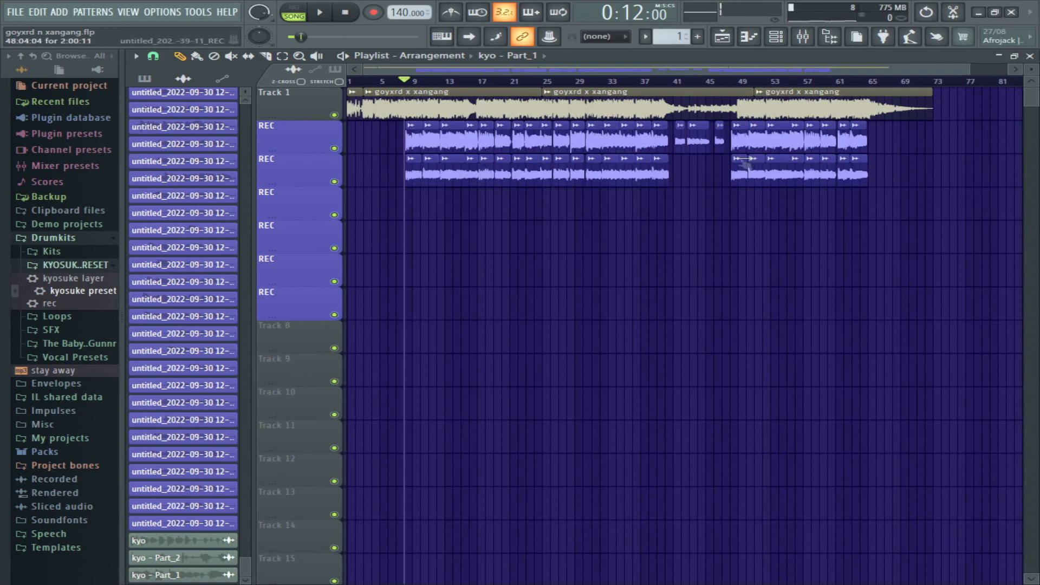
Place the playhead around bar 41 before the bridge vocals, mute the second REC track, and start playback
scroll(748, 163, "up", 5)
scroll(650, 106, "down", 3)
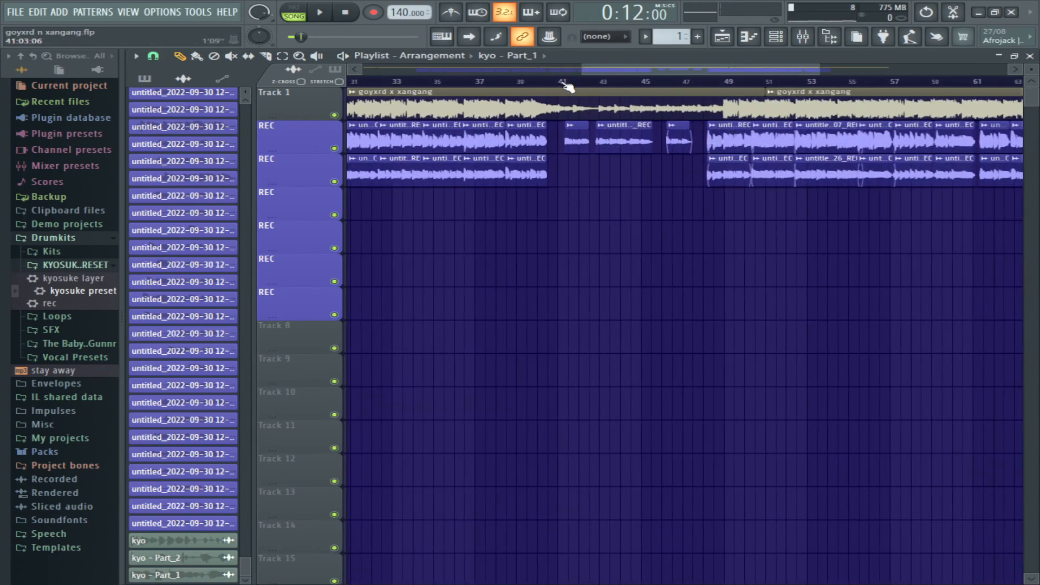
mouse_move(566, 85)
left_mouse_down()
mouse_move(695, 89)
mouse_move(568, 86)
left_mouse_up()
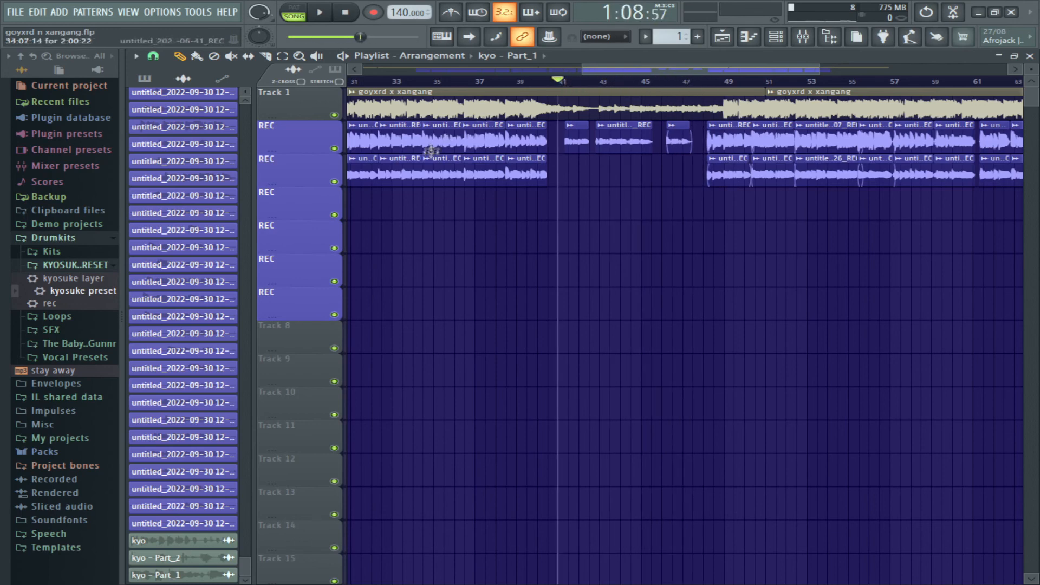
left_click(334, 183)
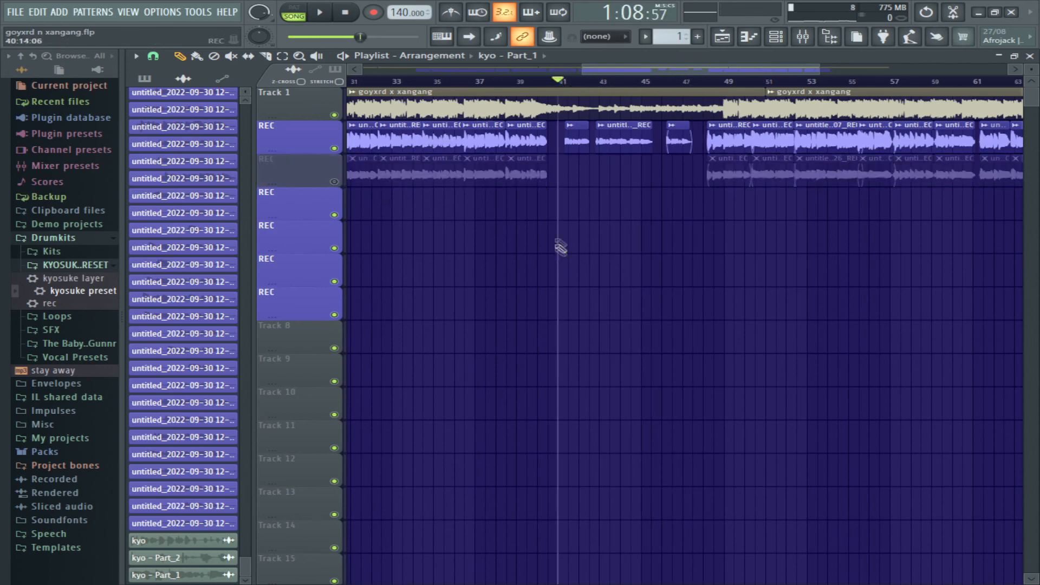
scroll(583, 211, "up", 3)
key("space")
Turn on Normalize for the three short bridge vocal clips between bars 41 and 47 on the first REC track
double_click(567, 144)
left_click(442, 234)
key("Escape")
double_click(617, 143)
left_click(482, 312)
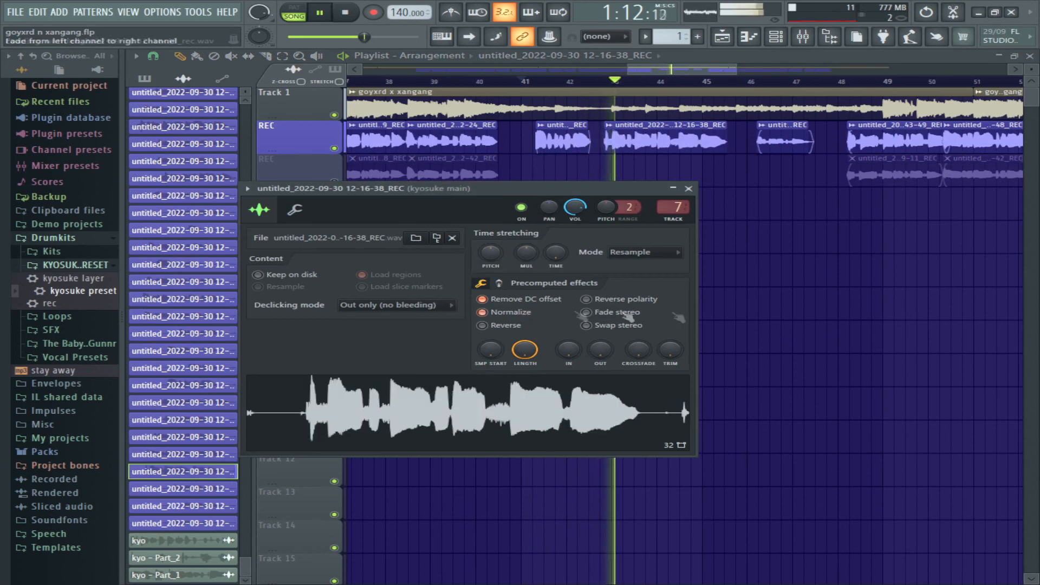
key("Escape")
double_click(785, 144)
left_click(442, 235)
key("Escape")
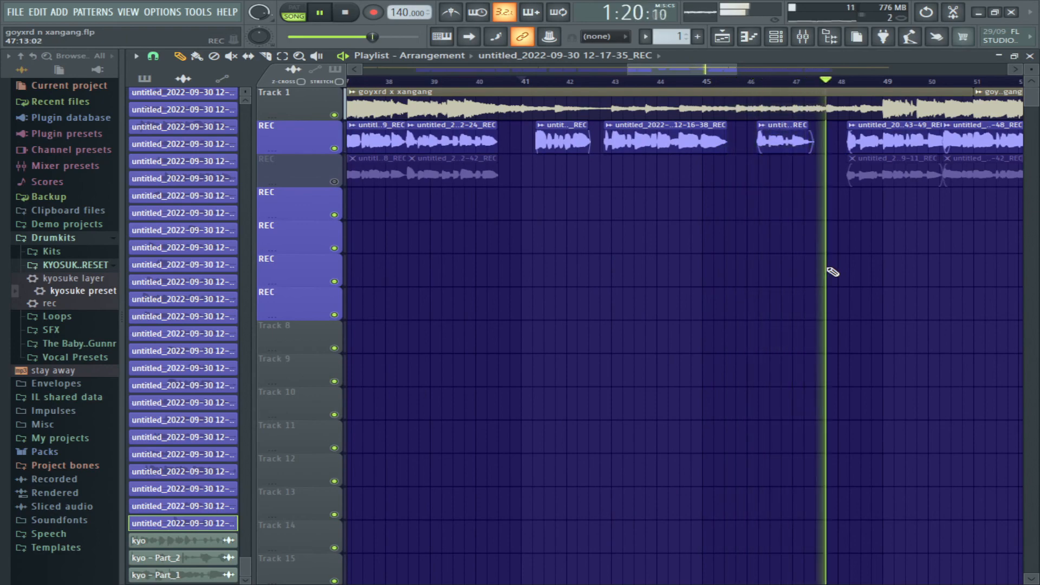
Unmute the second REC track, listen to the final vocal section, and stop playback
scroll(736, 263, "down", 2)
scroll(736, 264, "down", 3)
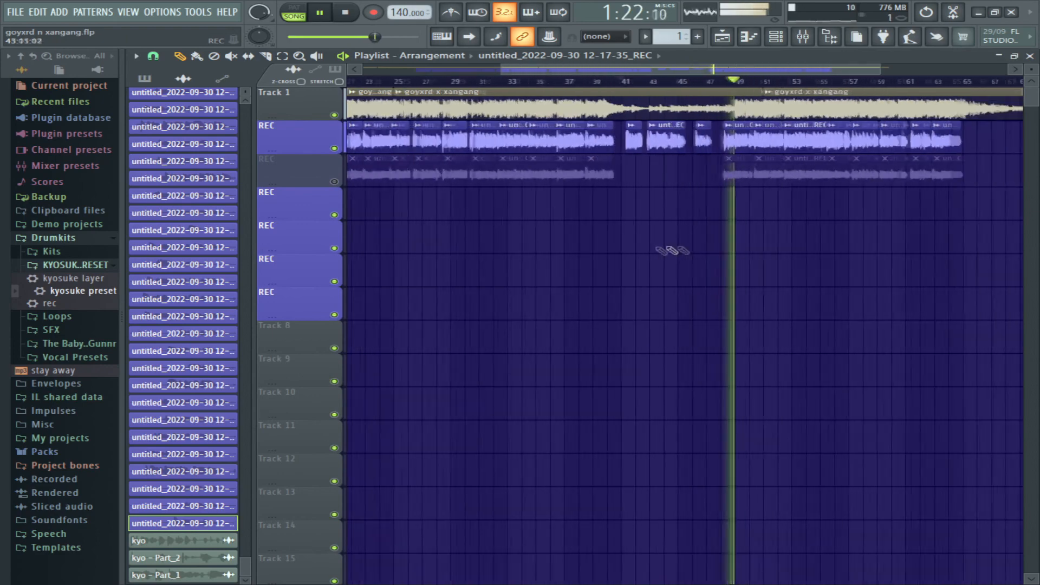
left_click(335, 182)
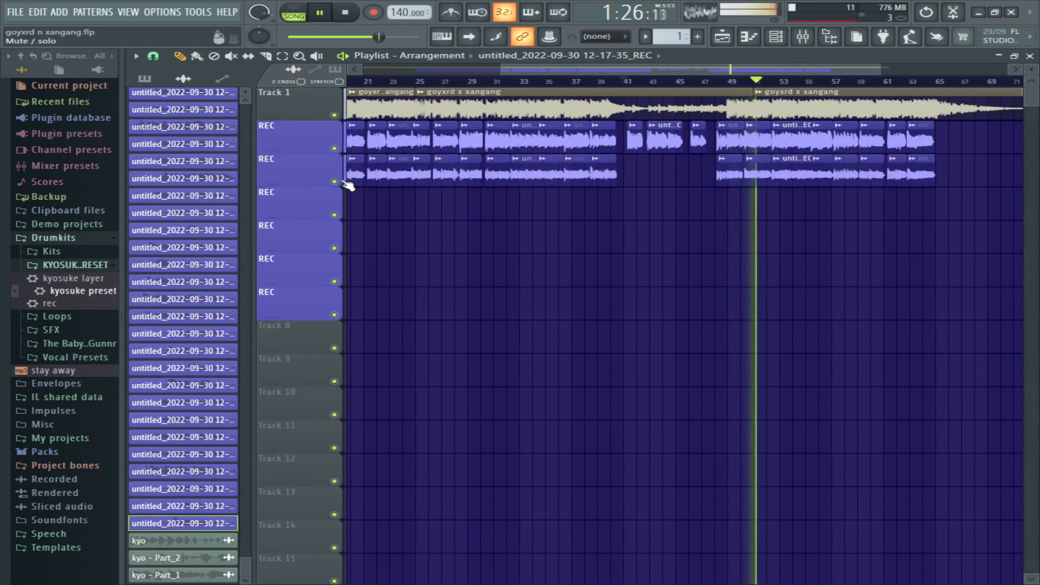
scroll(594, 234, "down", 1)
scroll(817, 237, "down", 2)
key("space")
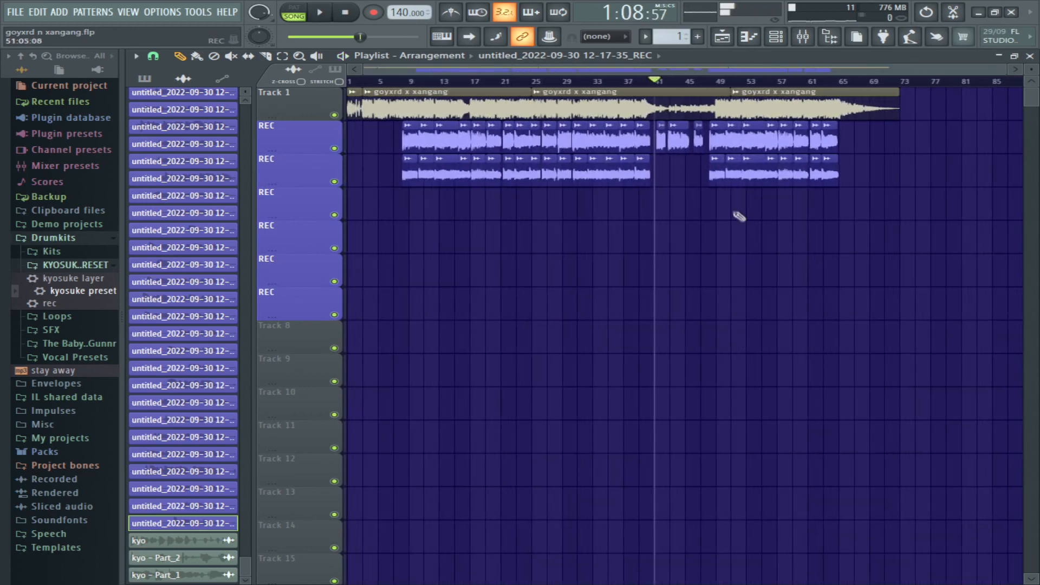
Make the Track 1 beat run as one continuous clip from about bar 25 to the end of the song
mouse_move(536, 108)
left_mouse_down()
mouse_move(721, 111)
mouse_move(534, 111)
left_mouse_up()
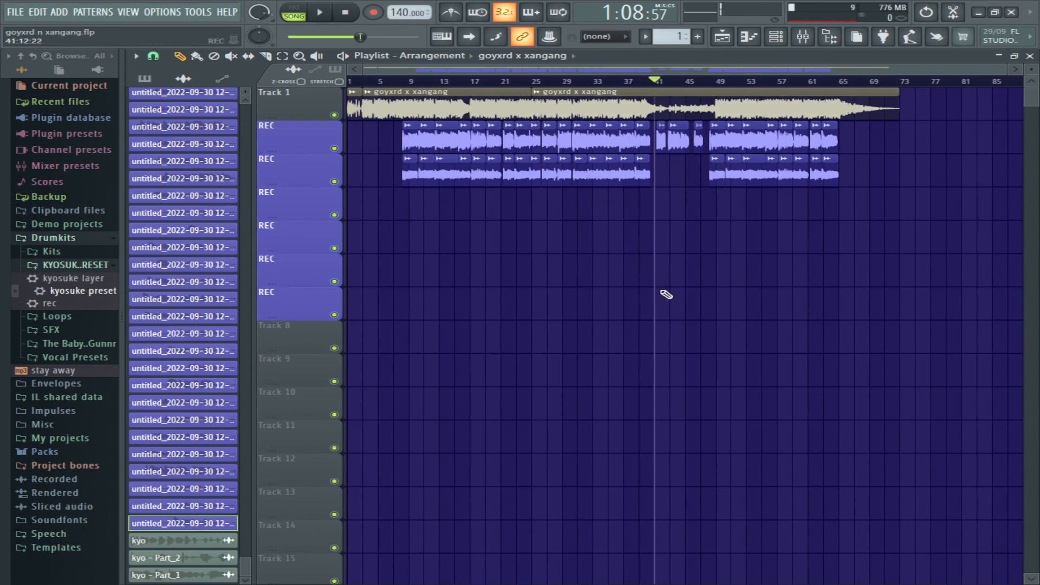